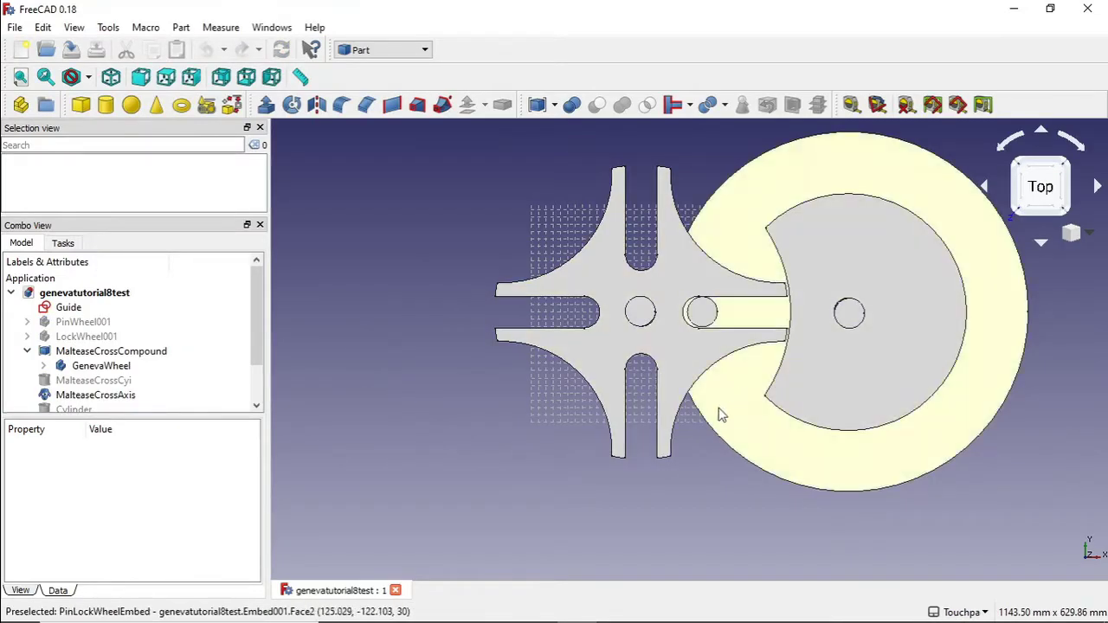
Collapse the MalteaseCrossCompound branch, identify the cross and axis parts in the model tree, and hide PinWheelAxis
middle_drag(771, 366, 807, 350)
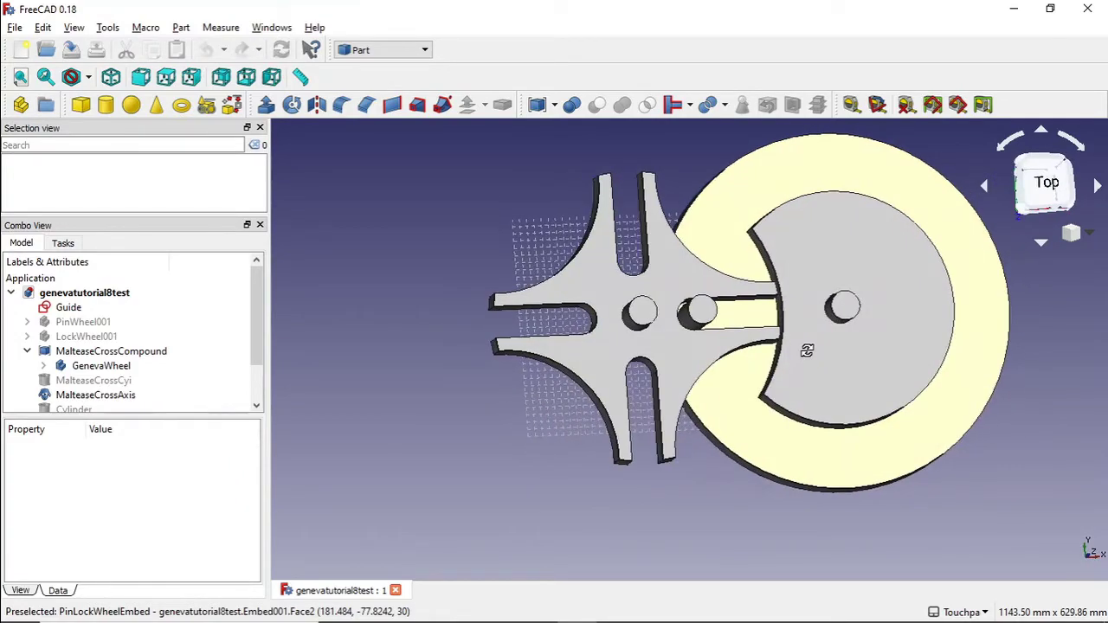
click(27, 351)
scroll(258, 296, down, 1)
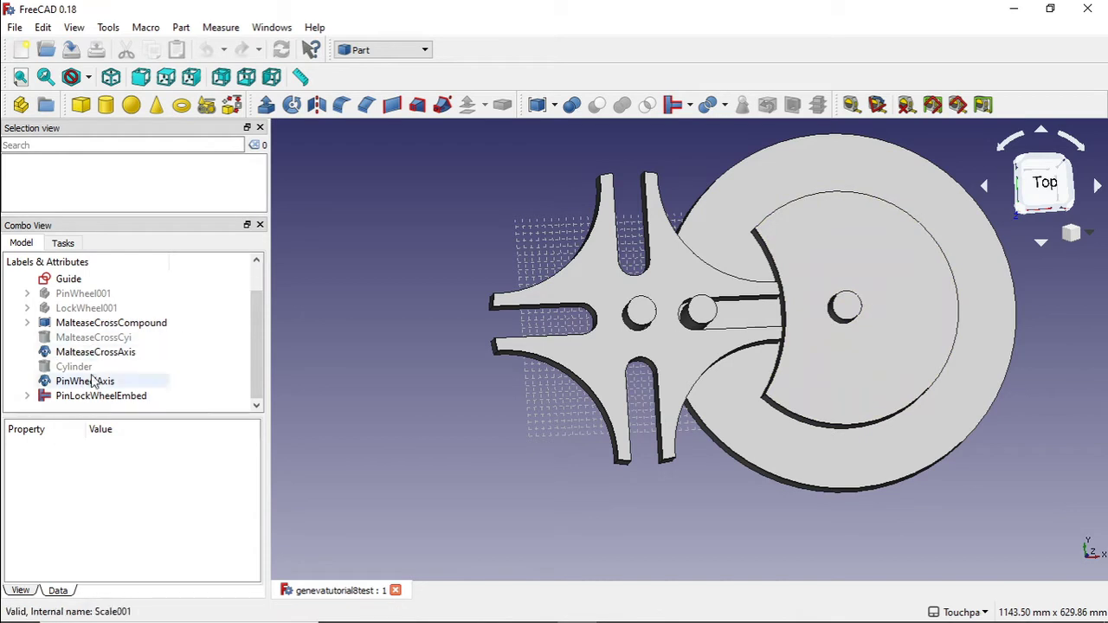
click(94, 324)
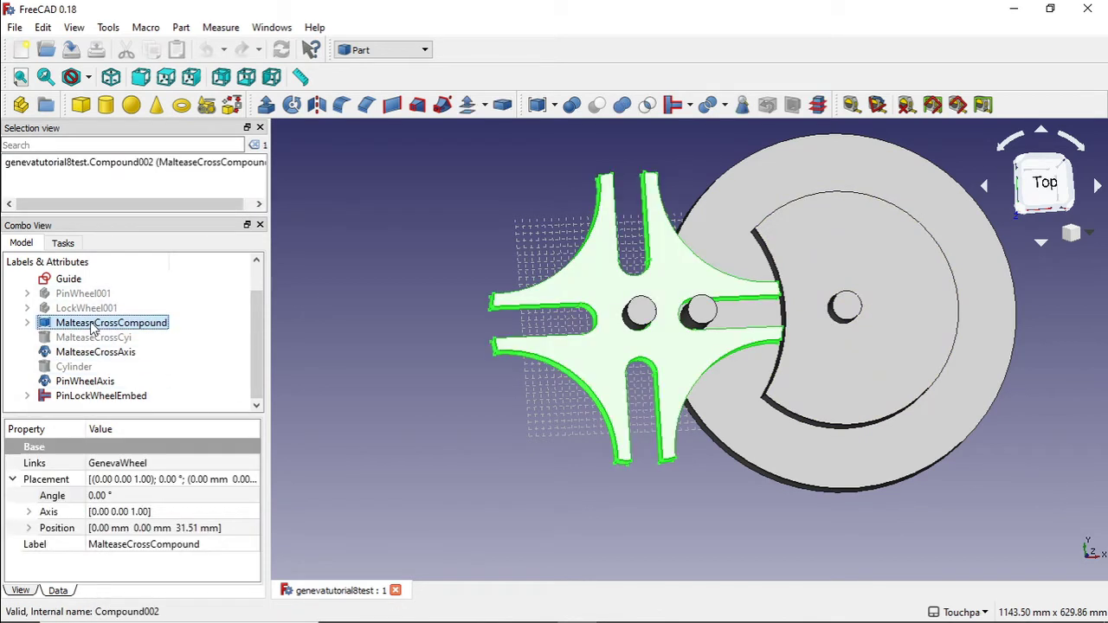
click(99, 354)
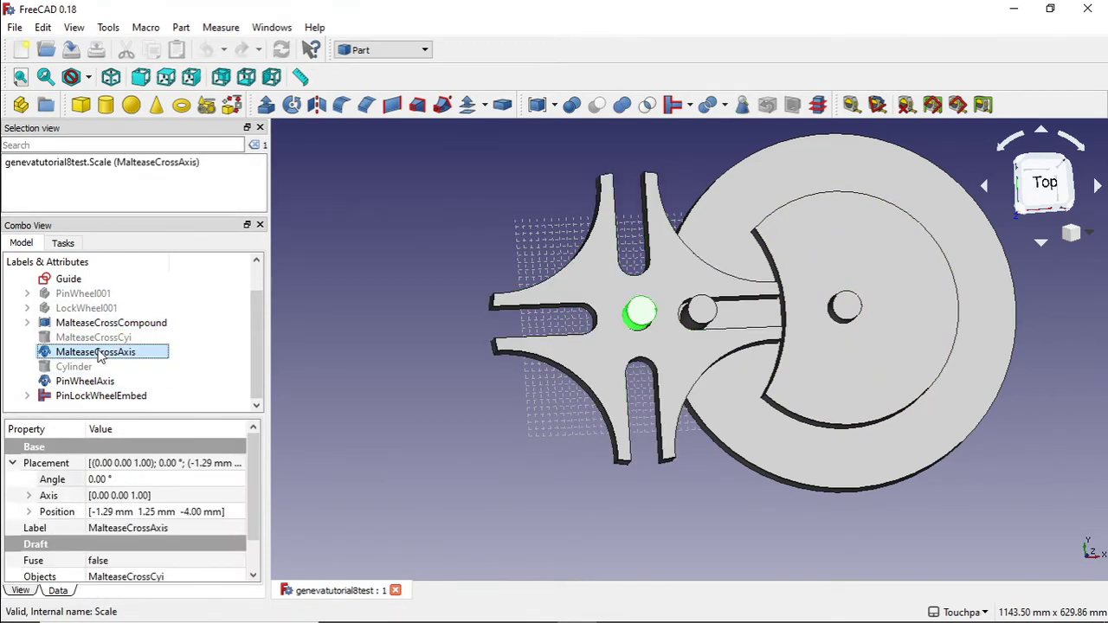
click(77, 383)
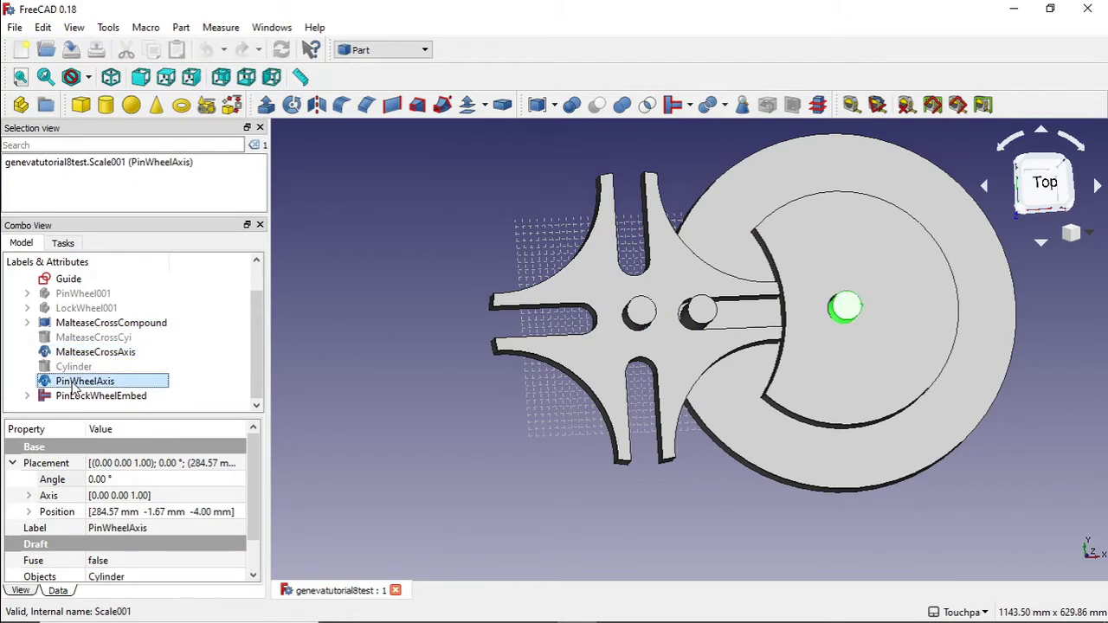
right_click(76, 387)
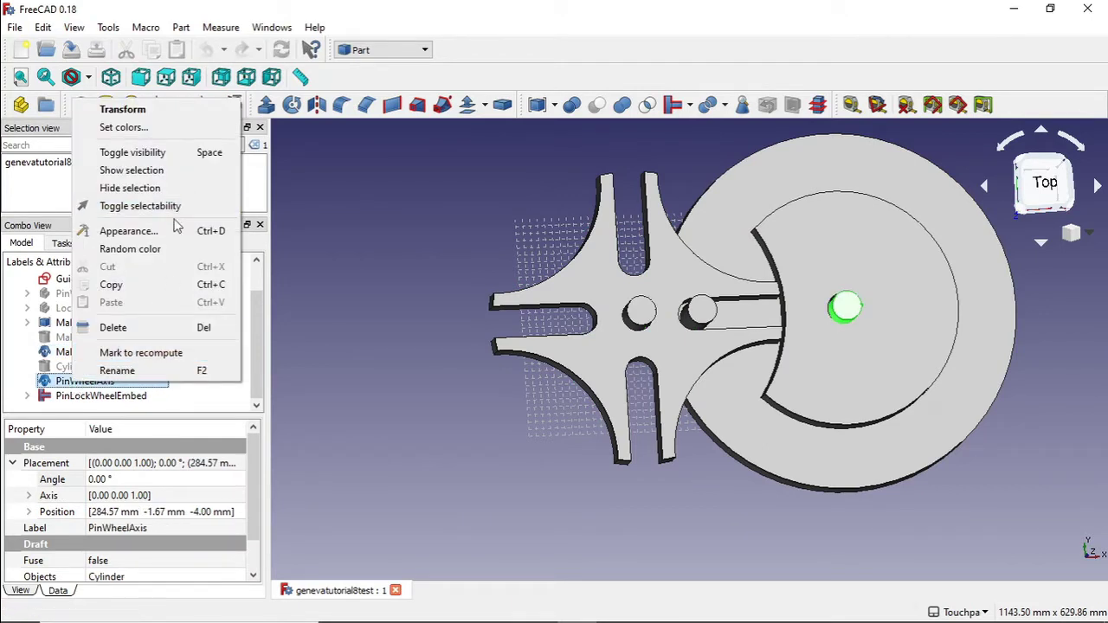
click(185, 154)
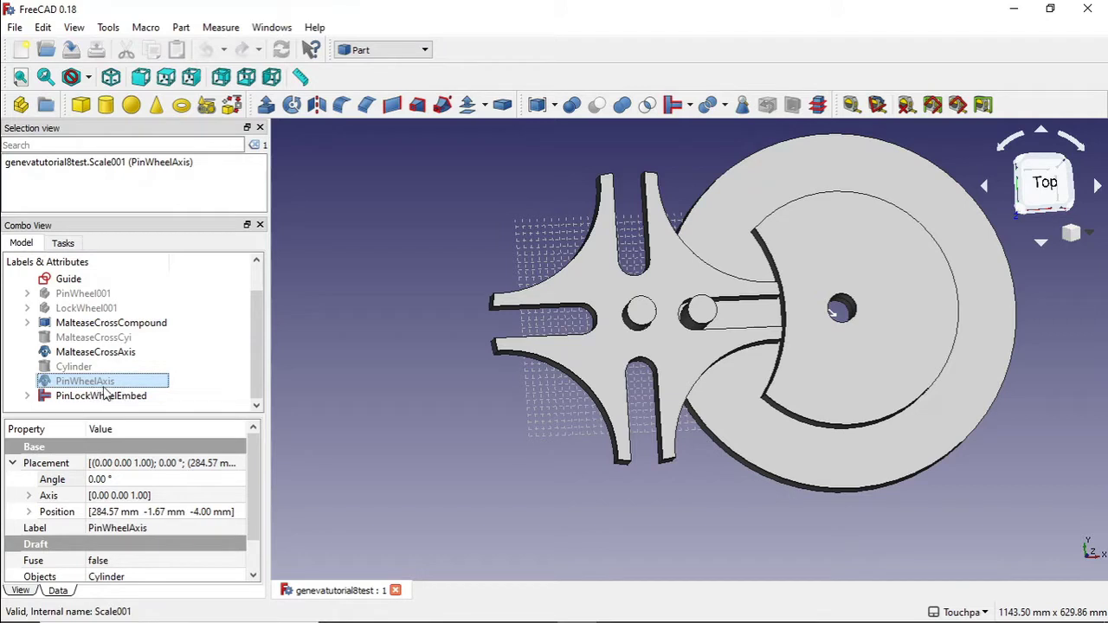
Hide PinLockWheelEmbed so that only the Maltese cross and its axis are shown with the guide sketch
click(89, 398)
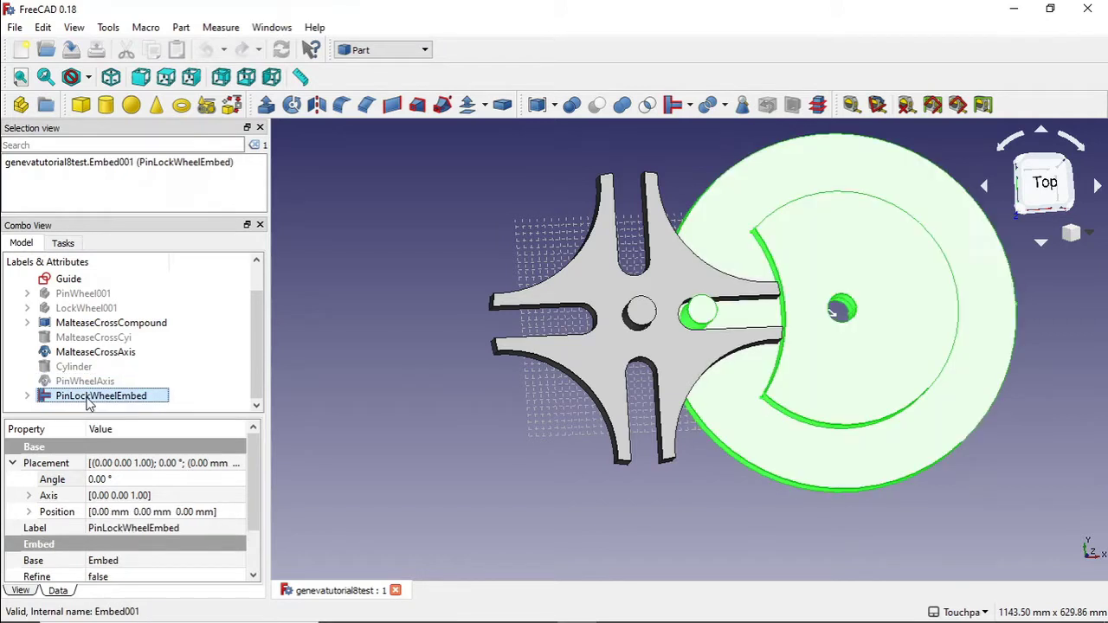
right_click(89, 402)
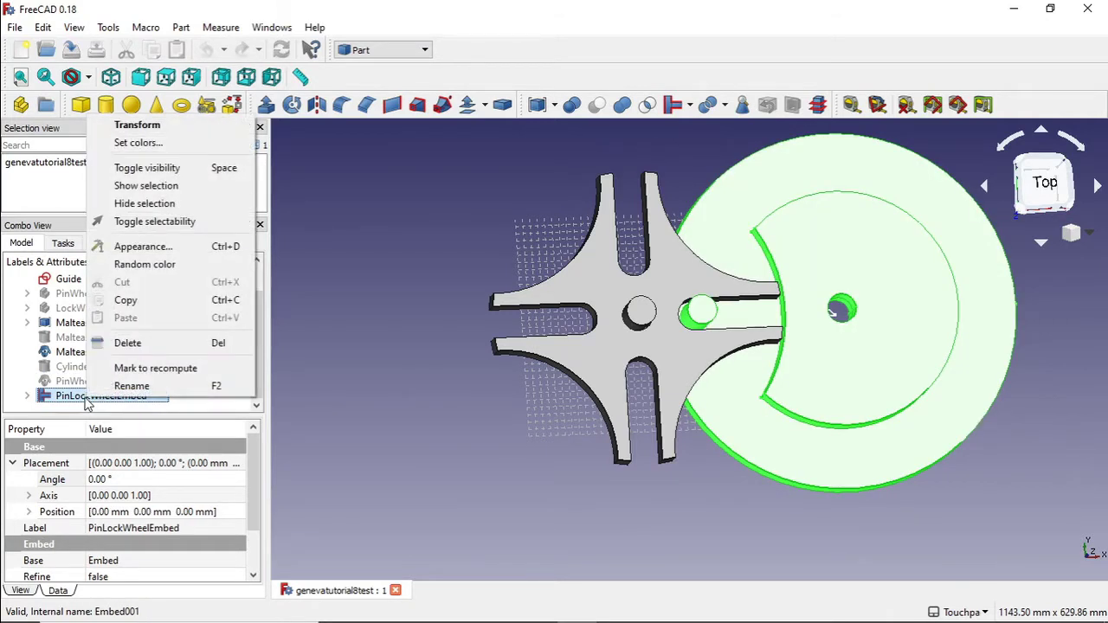
click(63, 409)
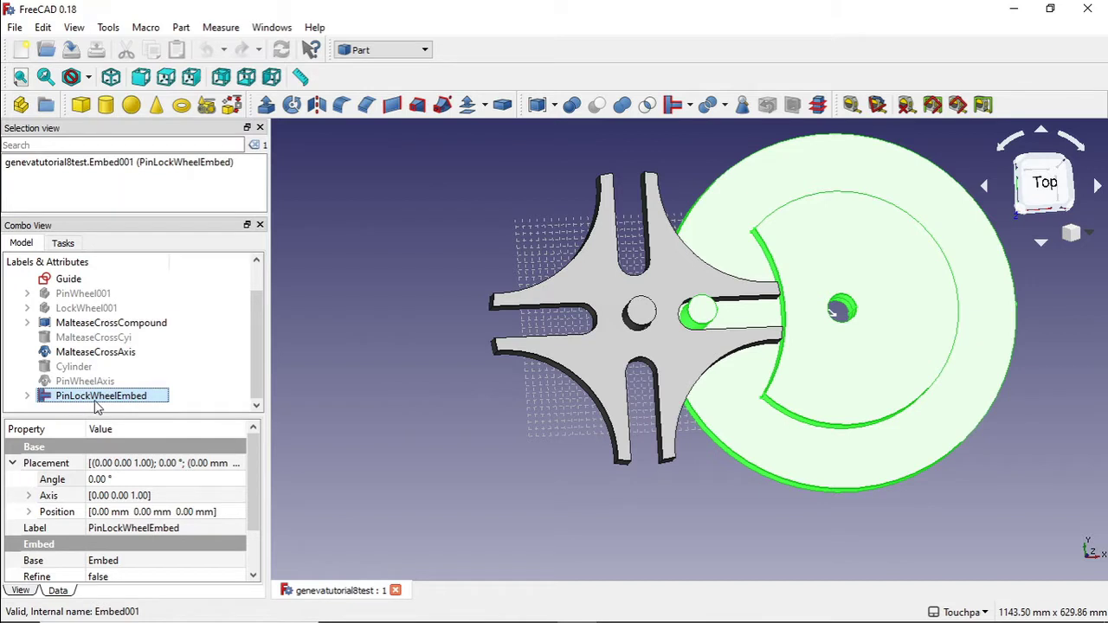
right_click(97, 409)
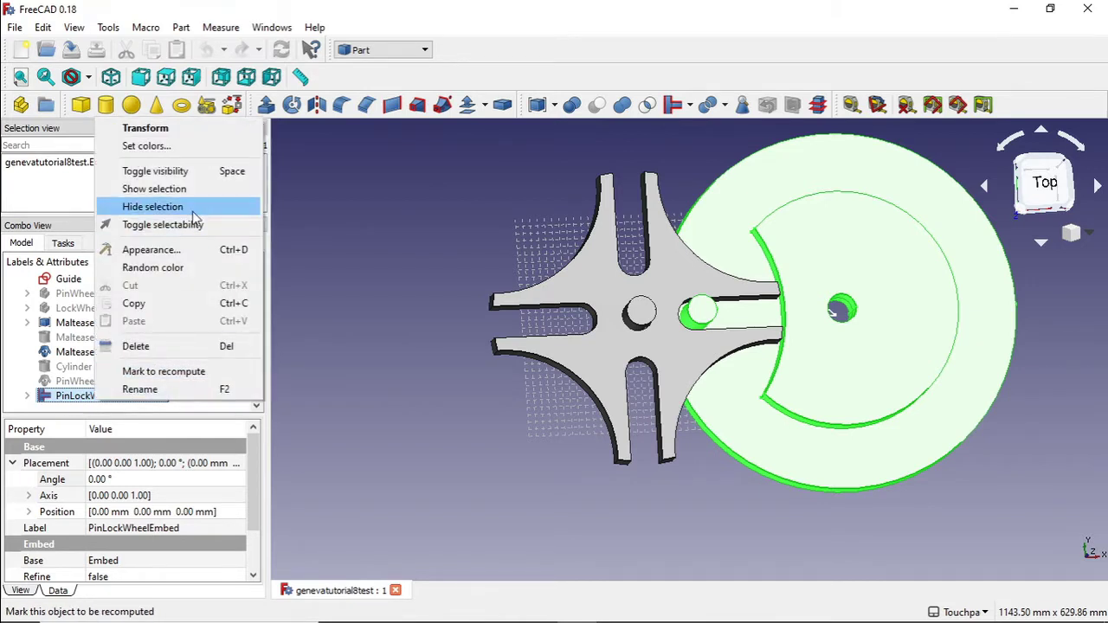
click(198, 178)
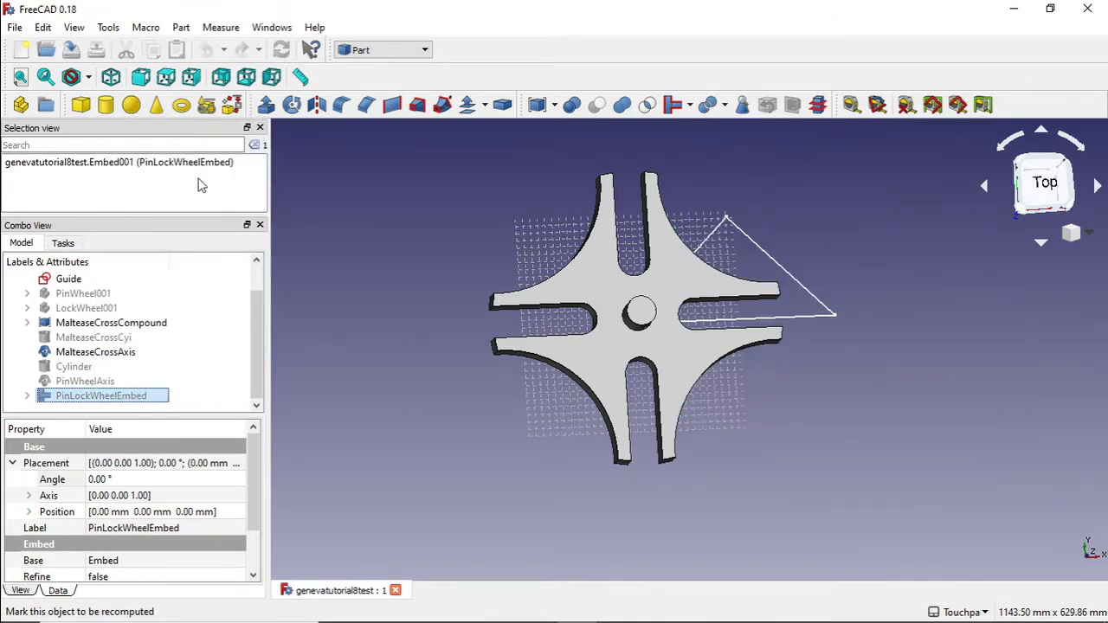
Rotate MalteaseCrossCompound about its Z axis by raising its placement angle in 1° increments to 25°
click(121, 323)
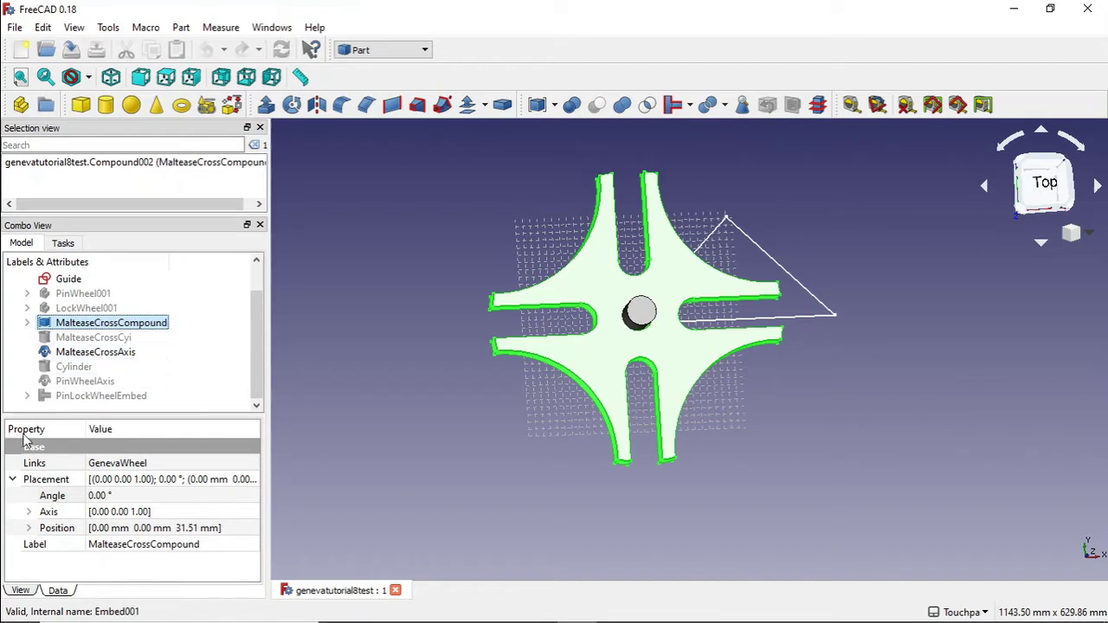
click(13, 480)
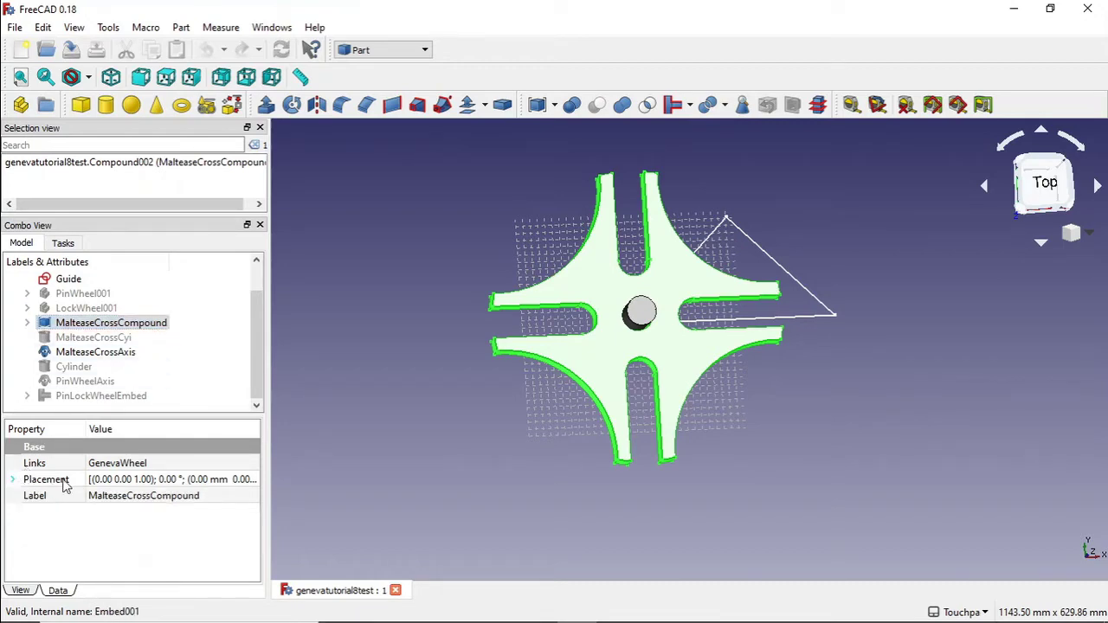
click(13, 480)
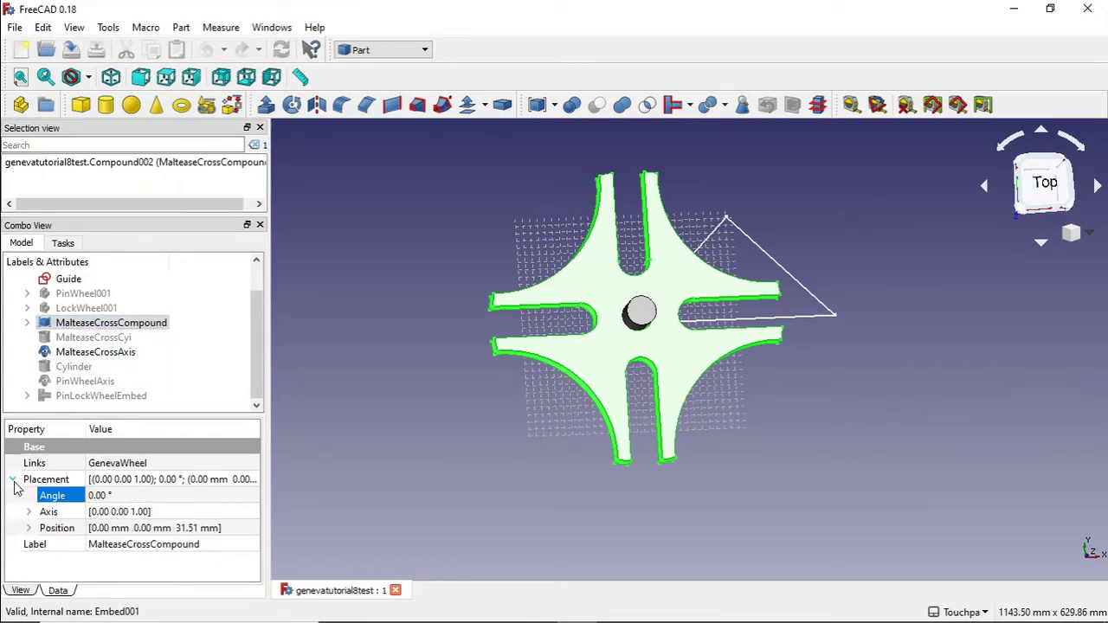
click(128, 496)
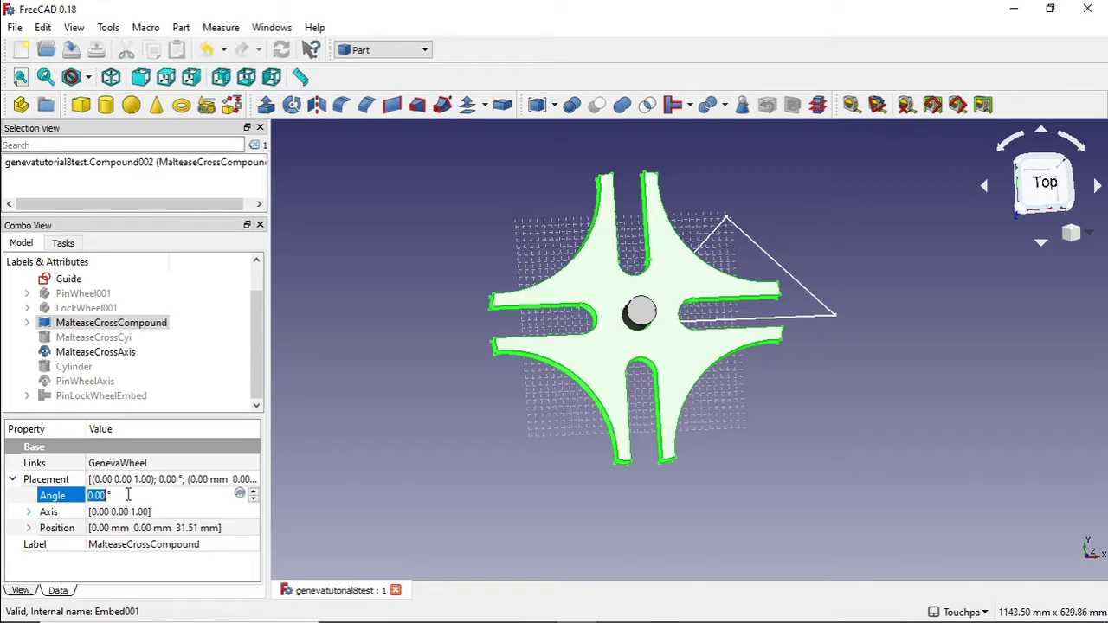
click(254, 494)
click(254, 494)
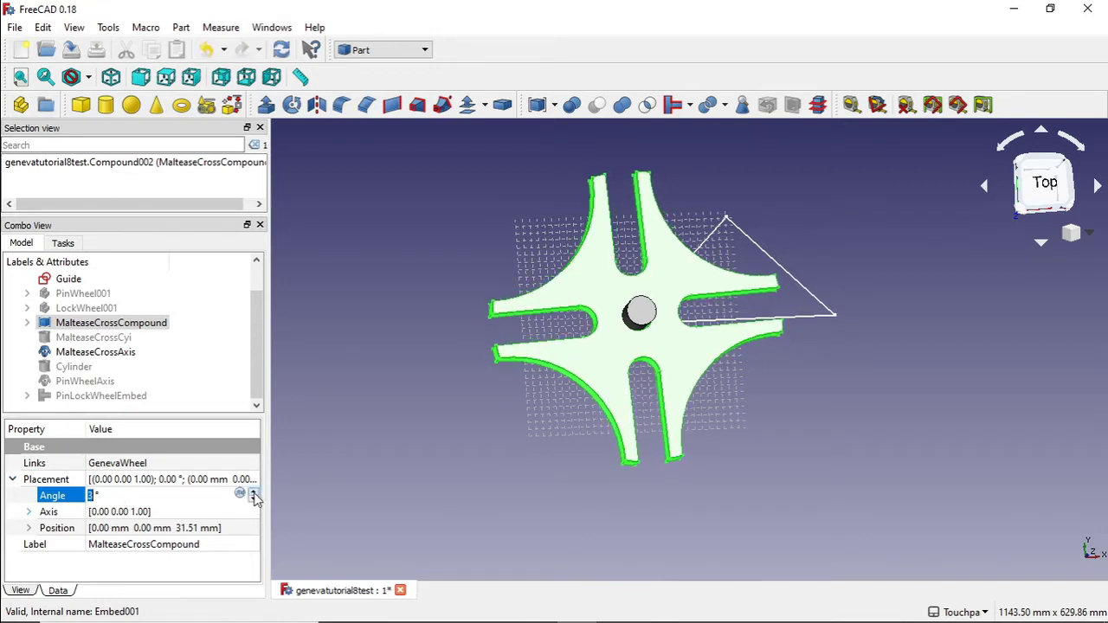
click(254, 494)
click(253, 494)
click(253, 493)
click(254, 494)
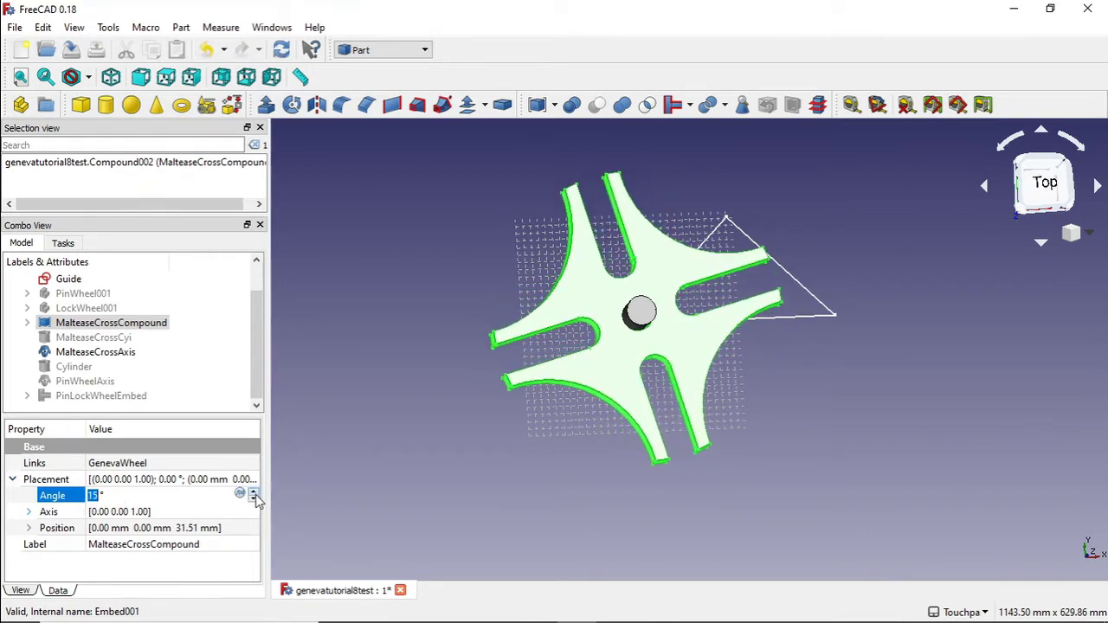
click(254, 494)
click(253, 493)
click(254, 494)
click(253, 494)
click(254, 493)
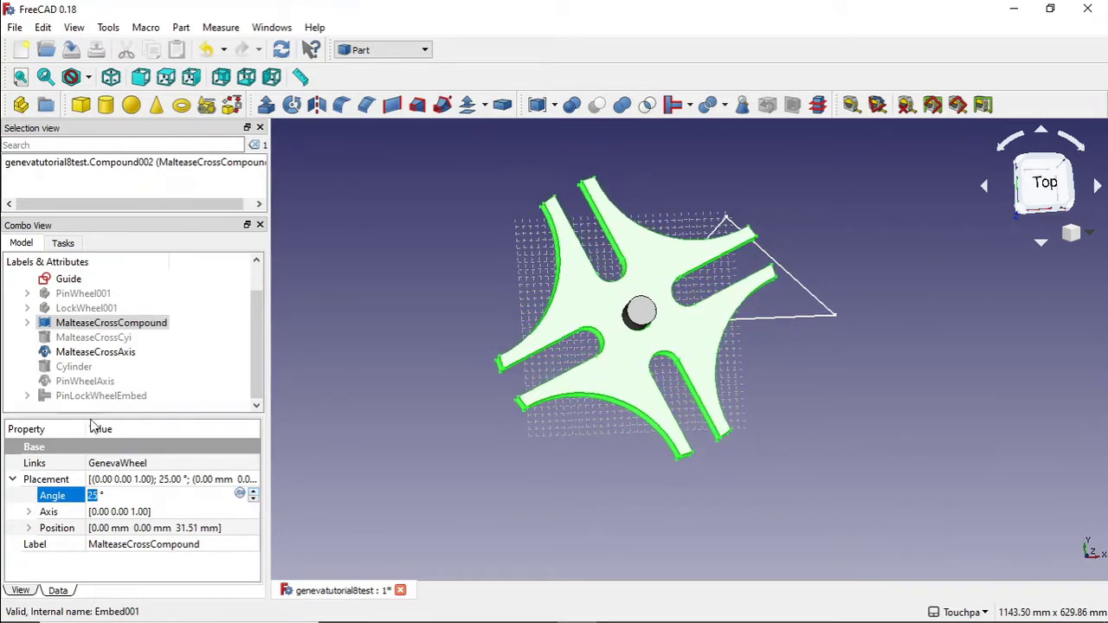
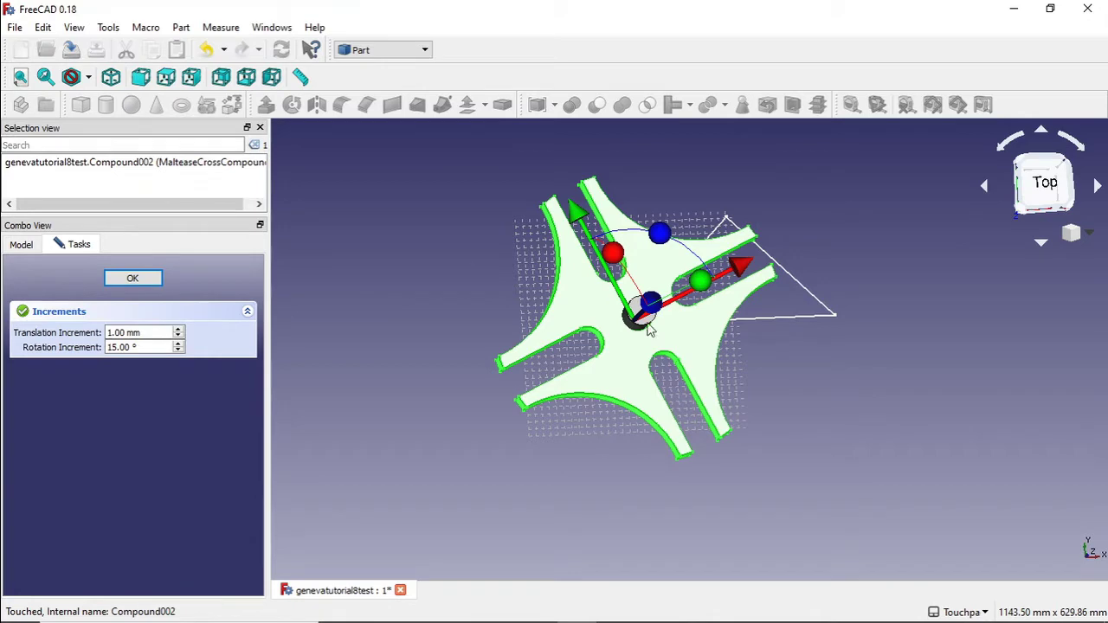
Inspect the transform origin of MalteaseCrossCompound from an oblique view and turn on the axis cross
alt+drag(637, 331, 487, 293)
click(130, 279)
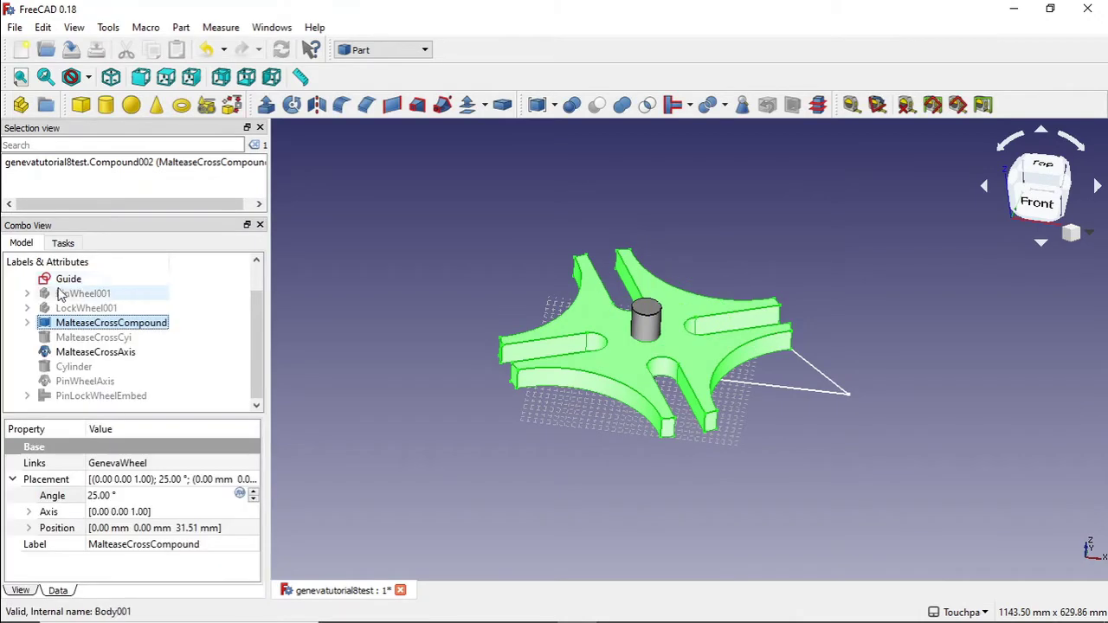
click(82, 31)
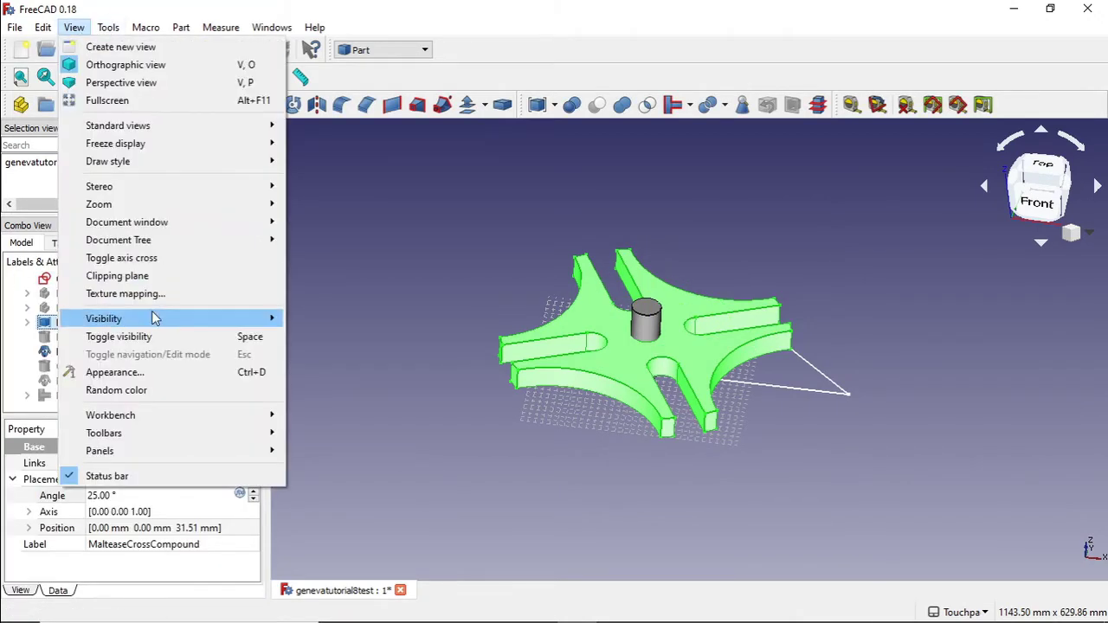
click(171, 260)
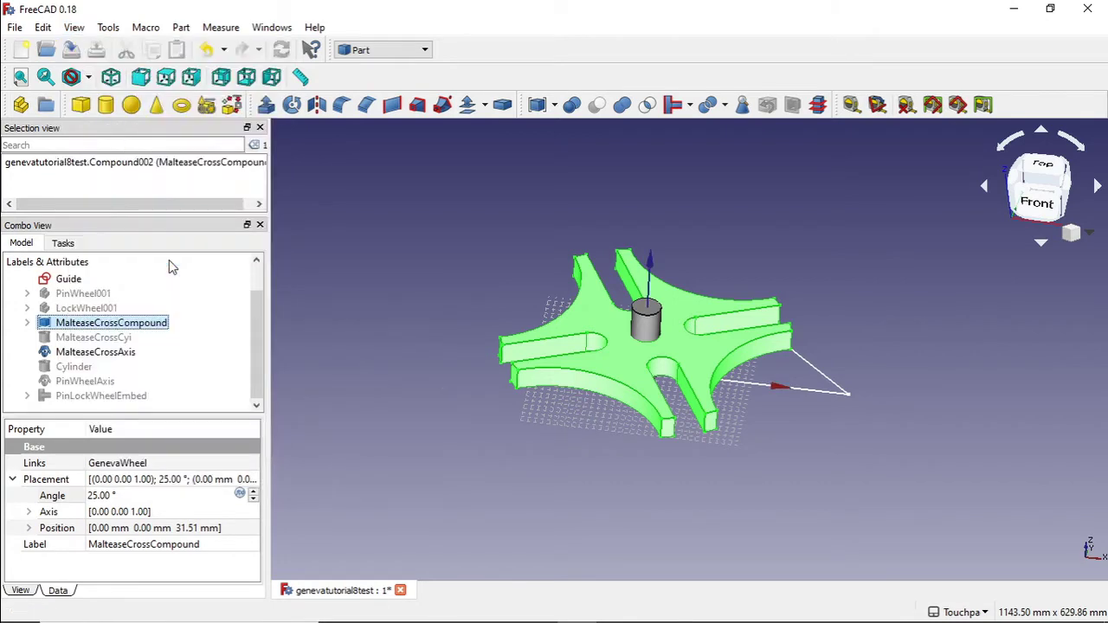
alt+drag(608, 283, 554, 373)
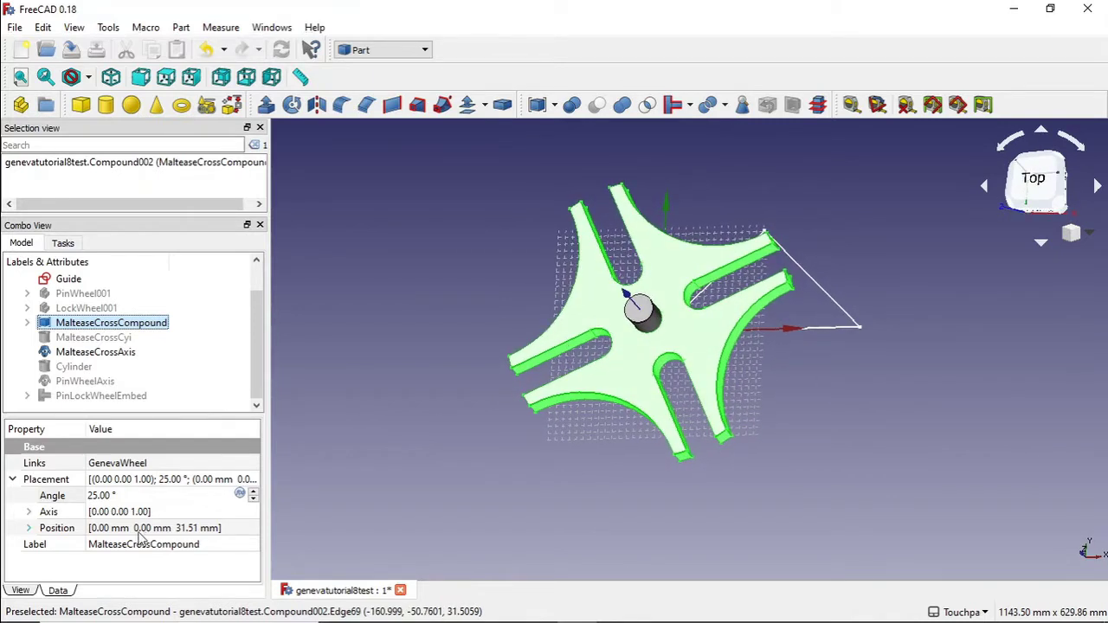
Set the placement angle of MalteaseCrossCompound to 0°
click(132, 495)
drag(132, 495, 93, 495)
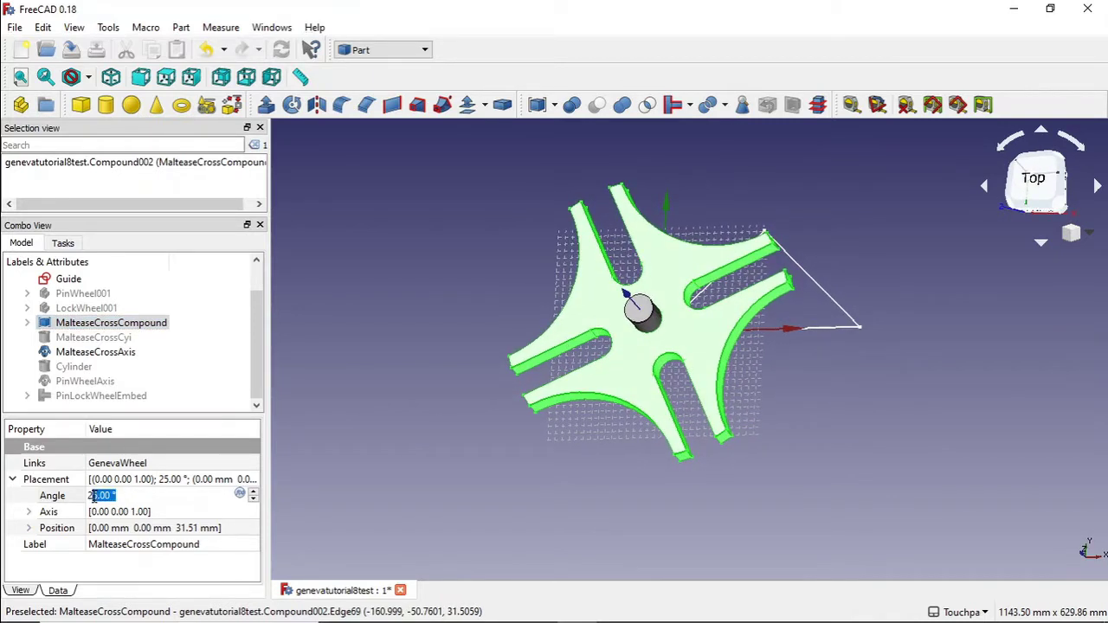
text(0)
key(Return)
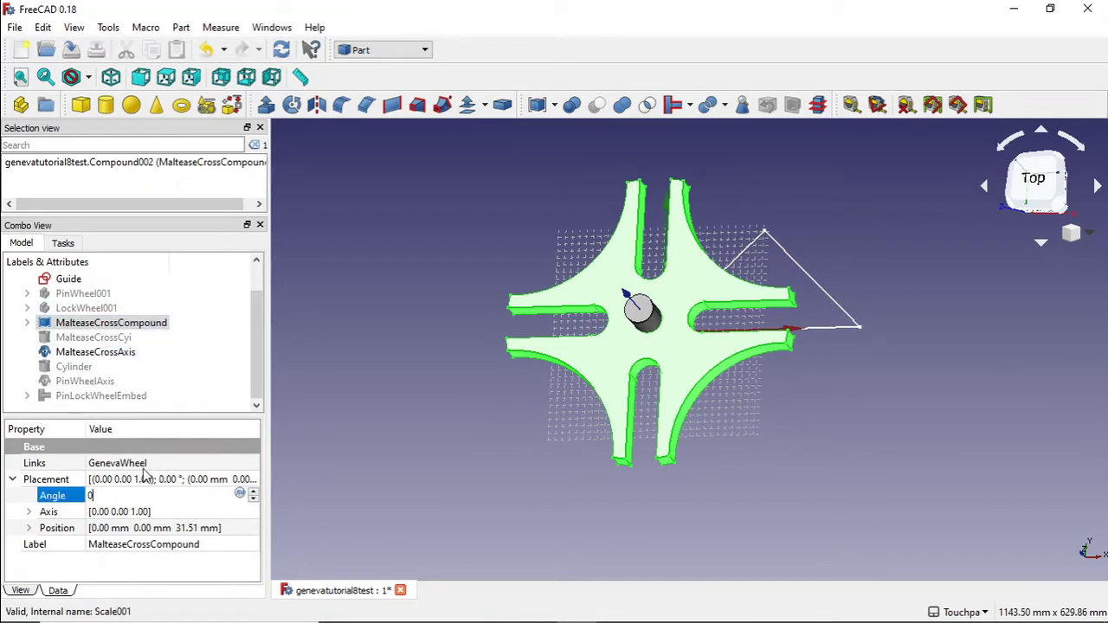
Hide MalteaseCrossCompound and MalteaseCrossAxis
right_click(112, 329)
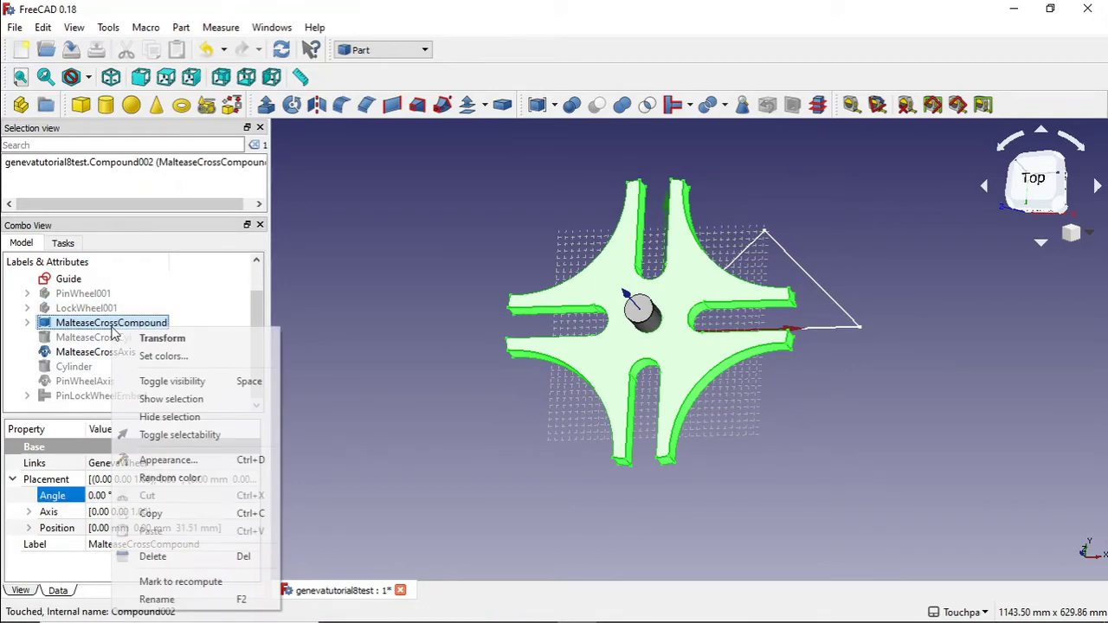
click(213, 384)
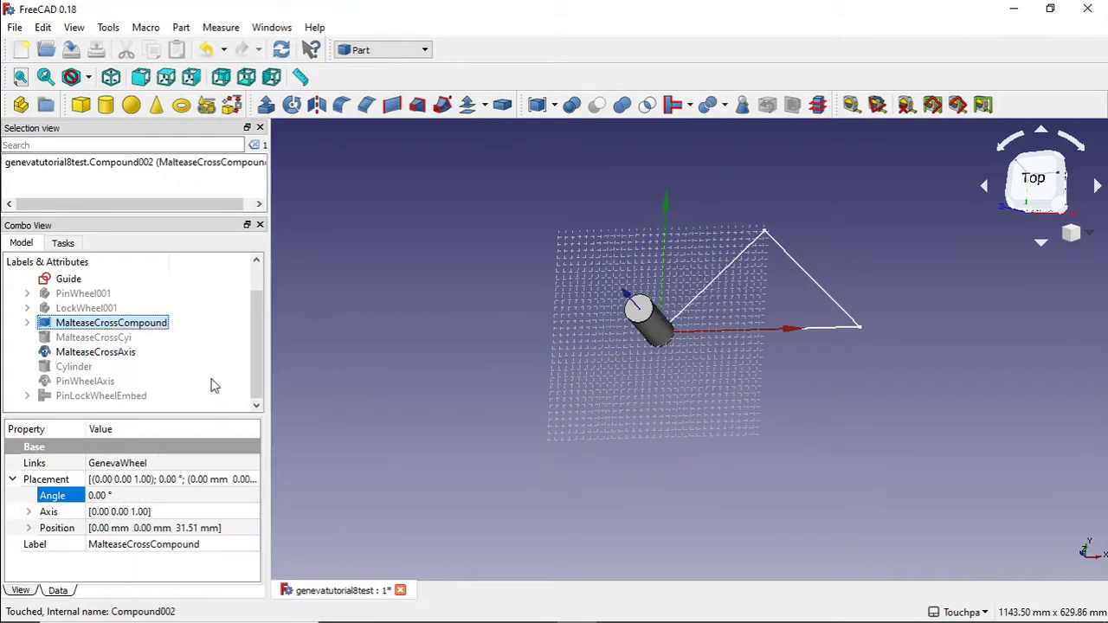
click(116, 352)
right_click(116, 354)
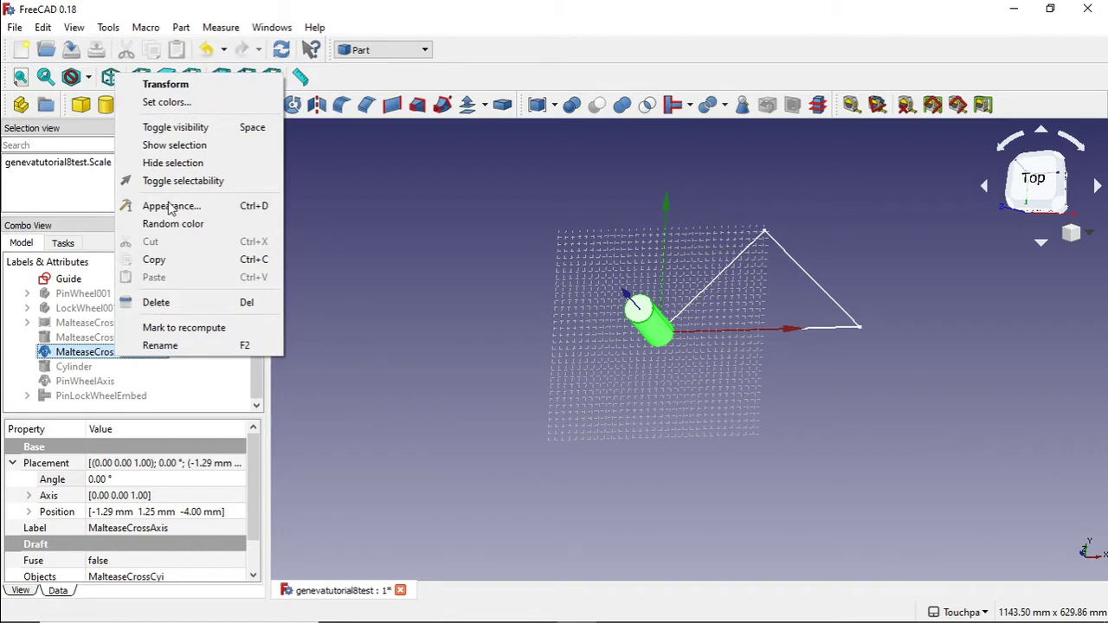
click(208, 130)
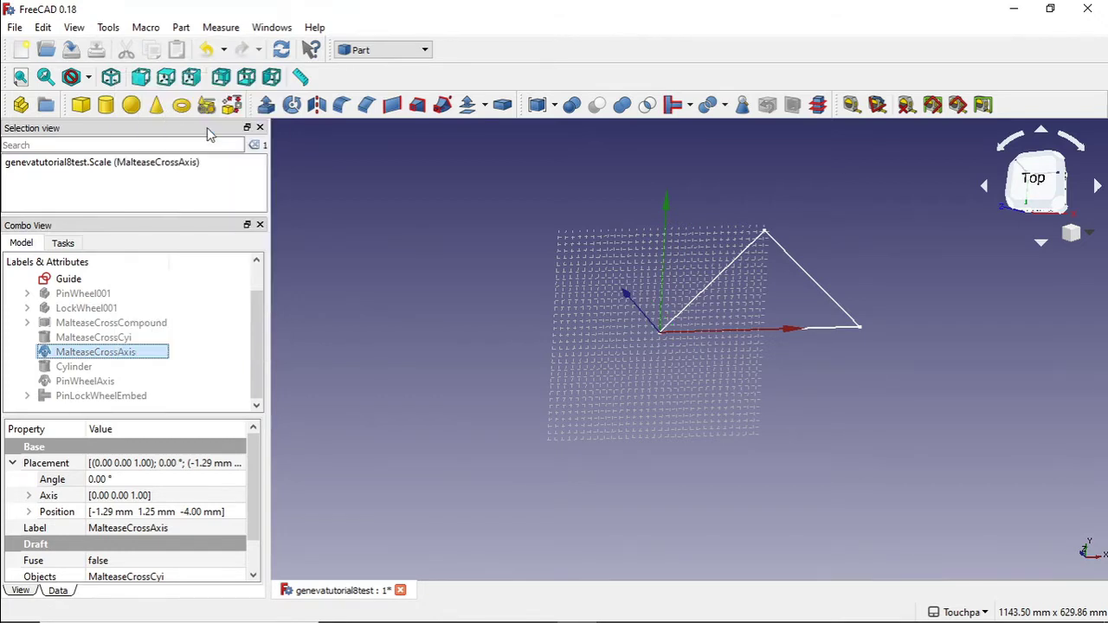
Show PinLockWheelEmbed and open its transform handles to check where its origin lies
click(74, 367)
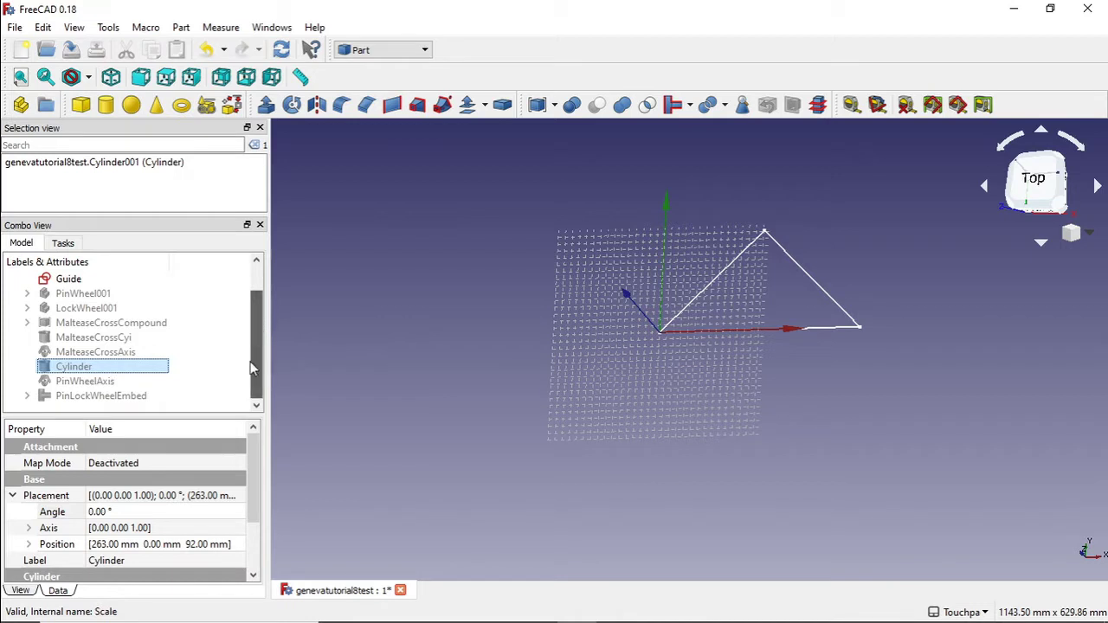
click(97, 395)
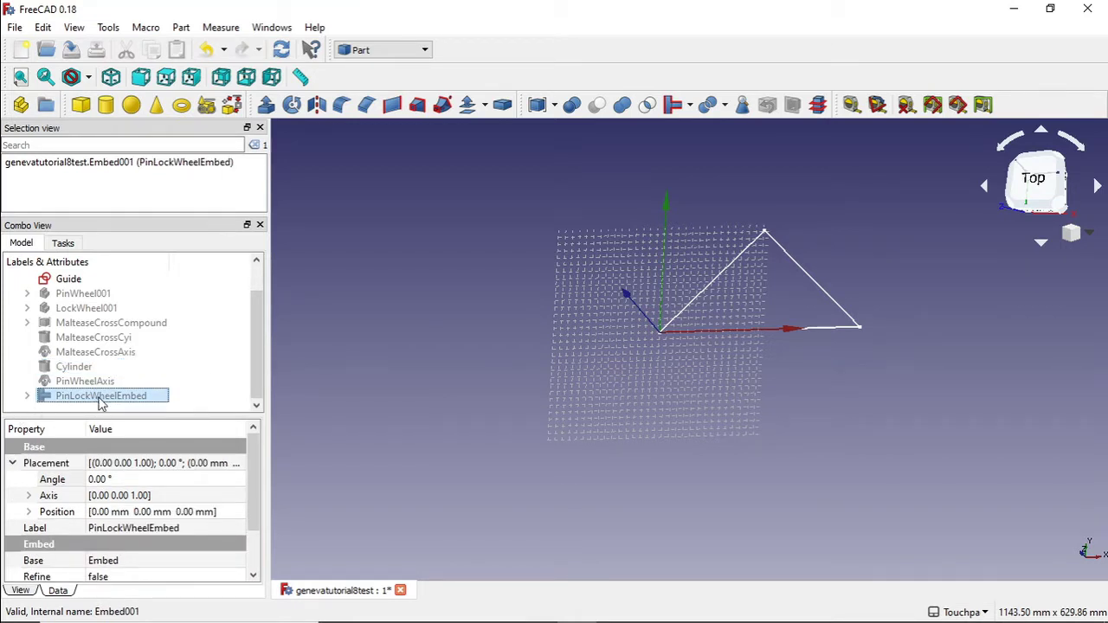
right_click(100, 404)
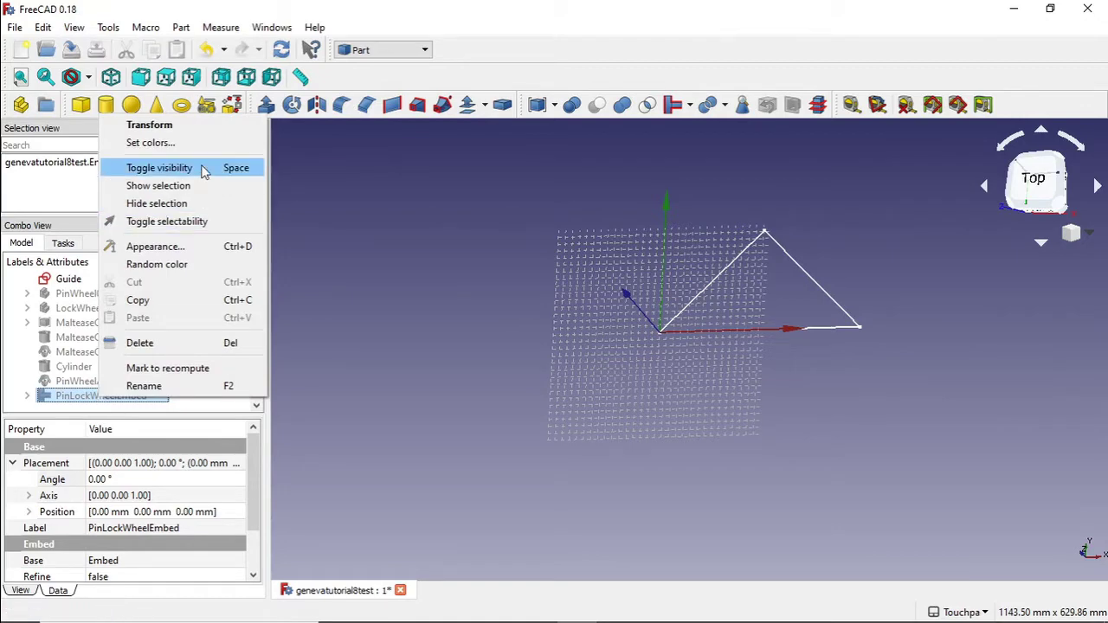
click(159, 168)
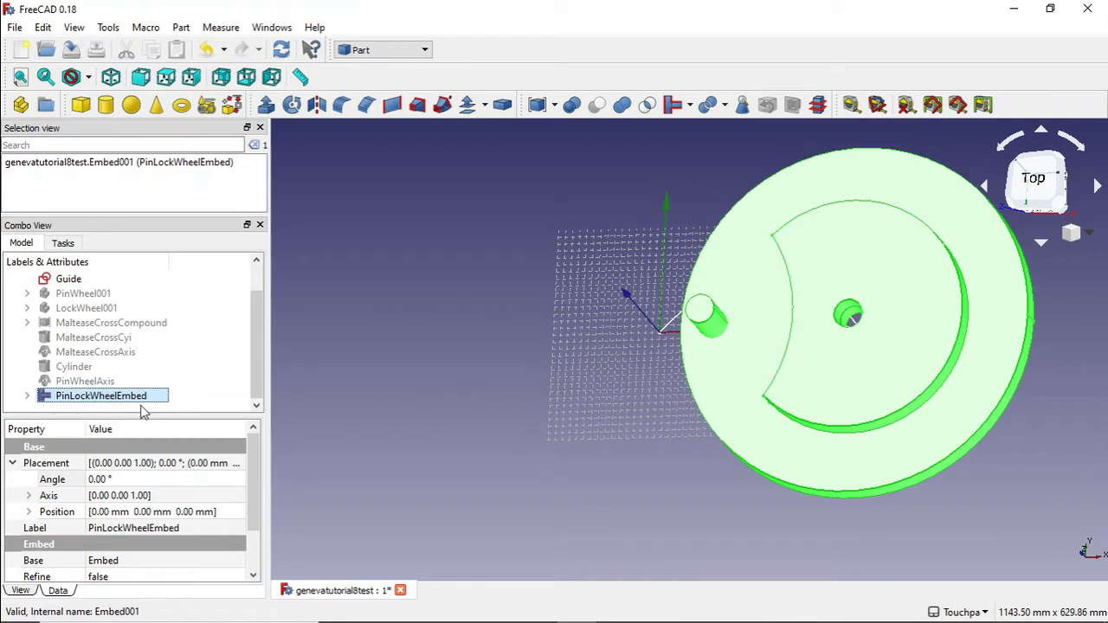
double_click(126, 397)
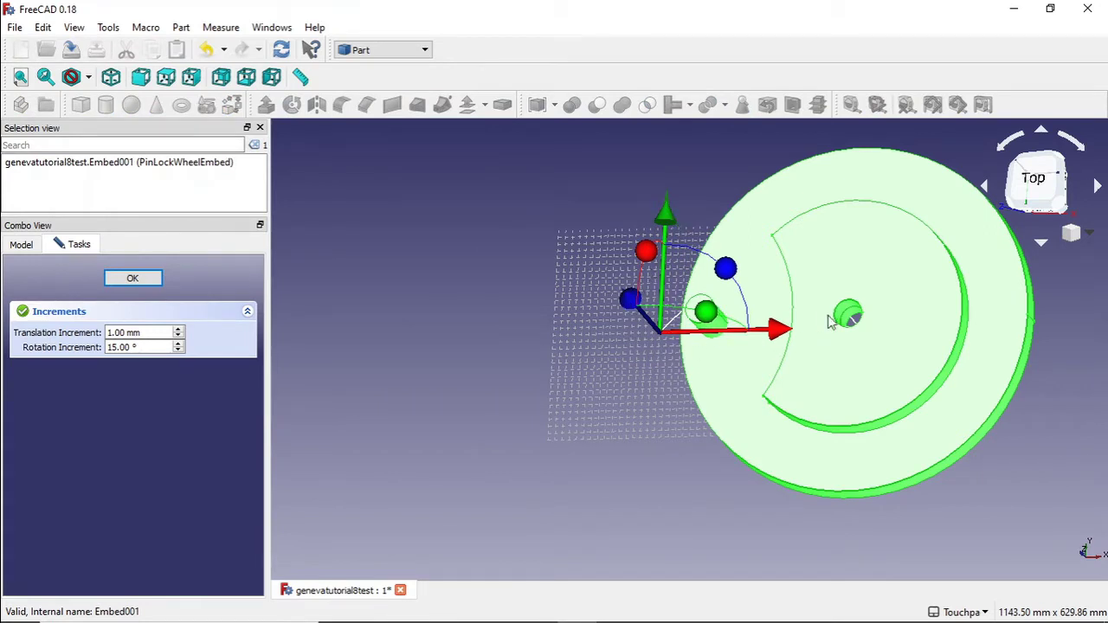
Close the transform of PinLockWheelEmbed and expand its tree down to the parts inside Embed and LockWheelCompound
click(150, 281)
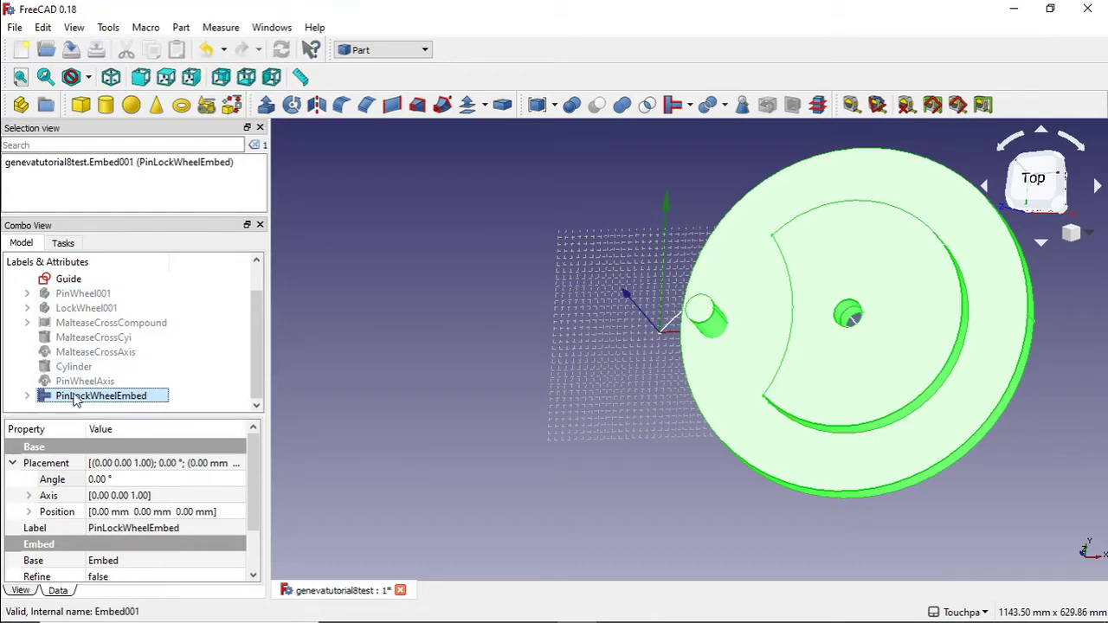
click(27, 396)
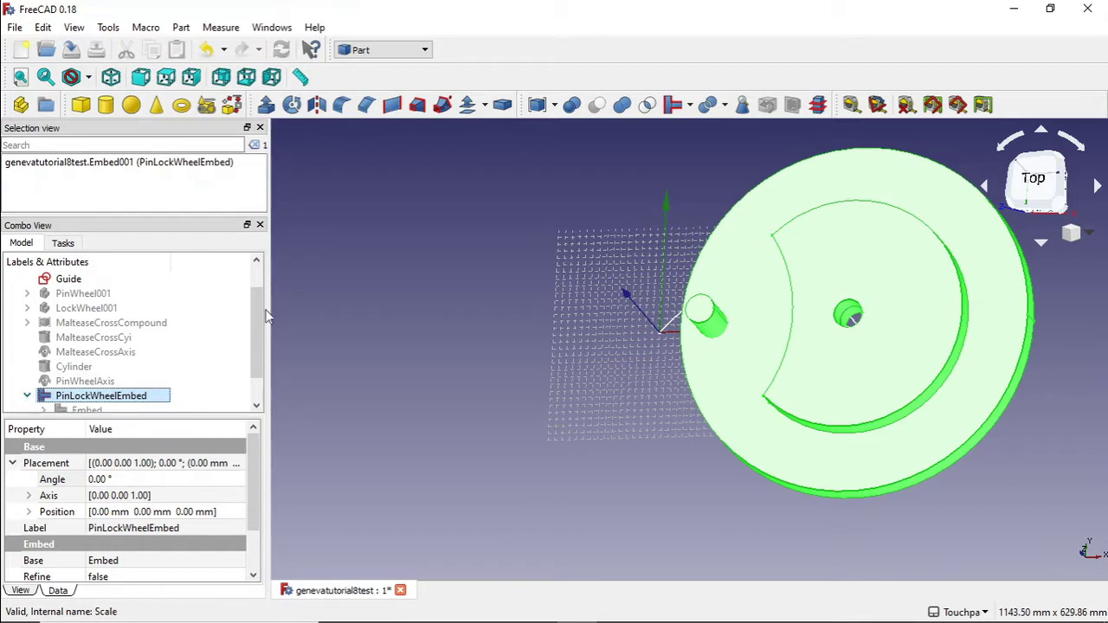
scroll(254, 318, down, 1)
click(44, 381)
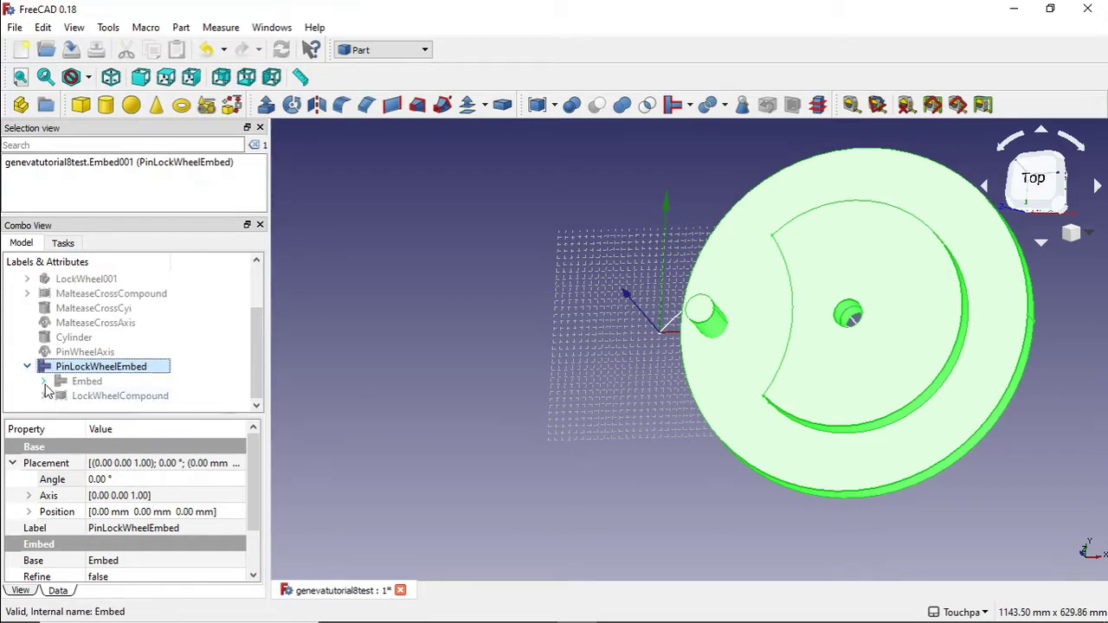
scroll(255, 342, down, 1)
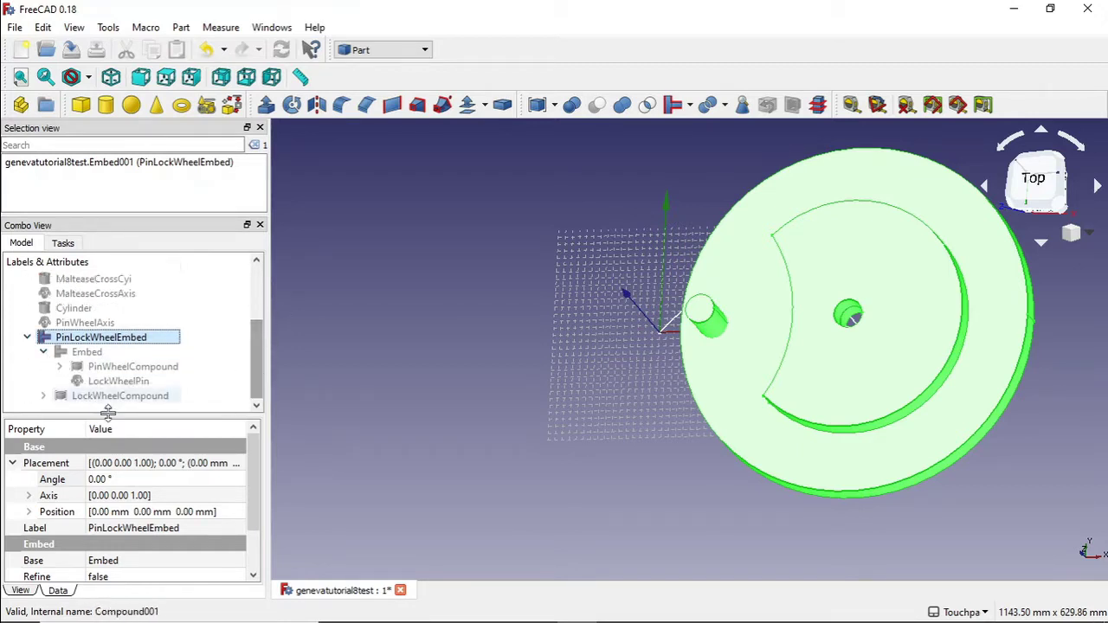
click(43, 395)
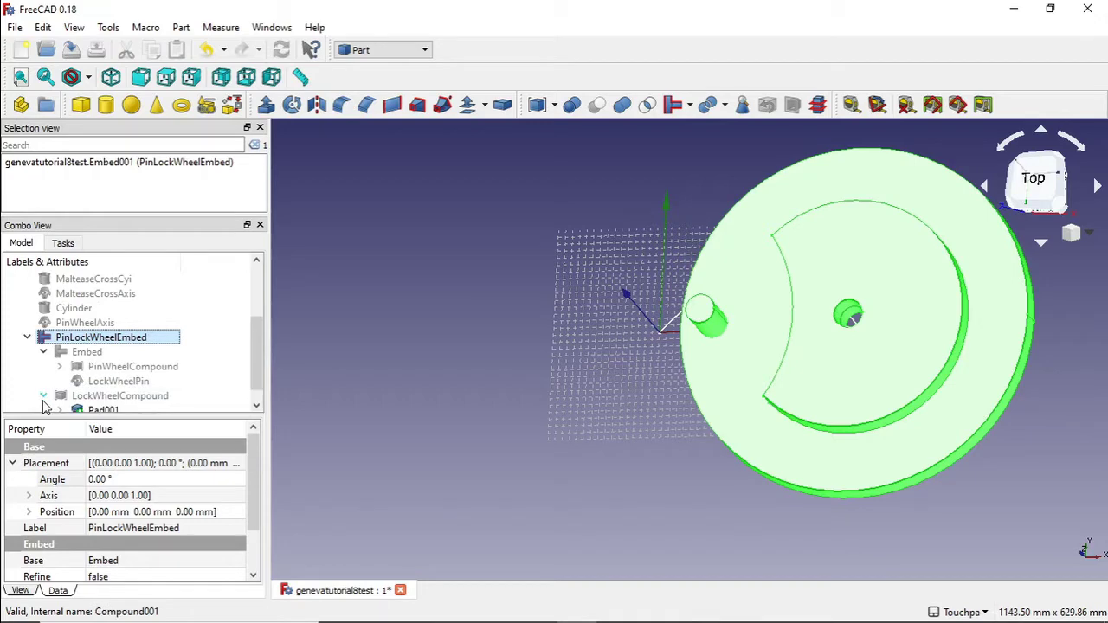
Check the transform origins of LockWheelPin, PinWheelCompound and LockWheelCompound one after another
double_click(122, 387)
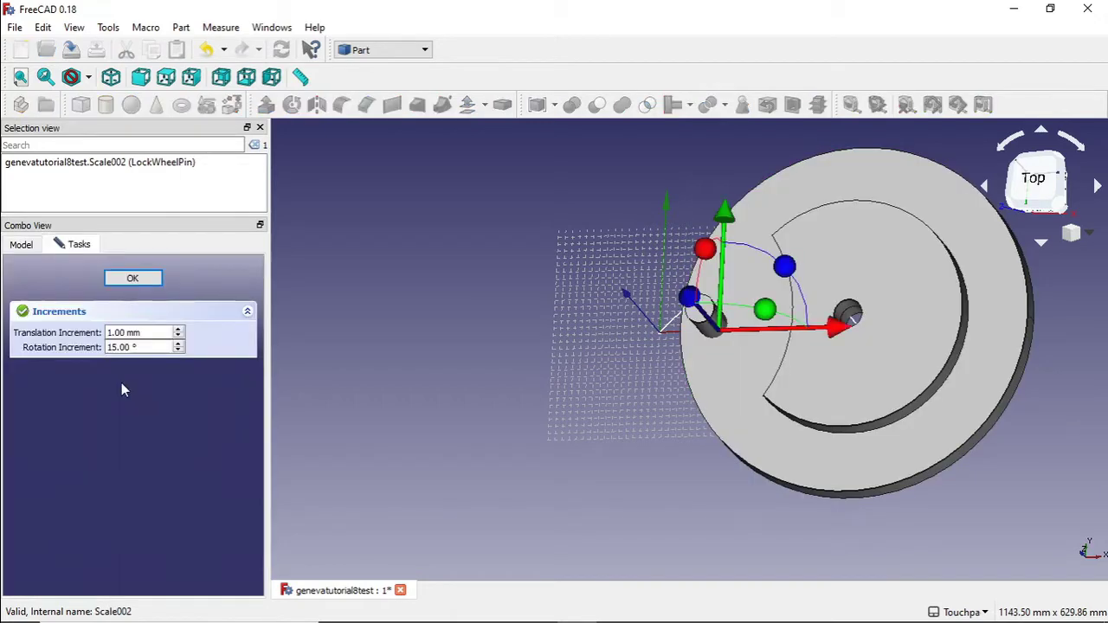
click(132, 278)
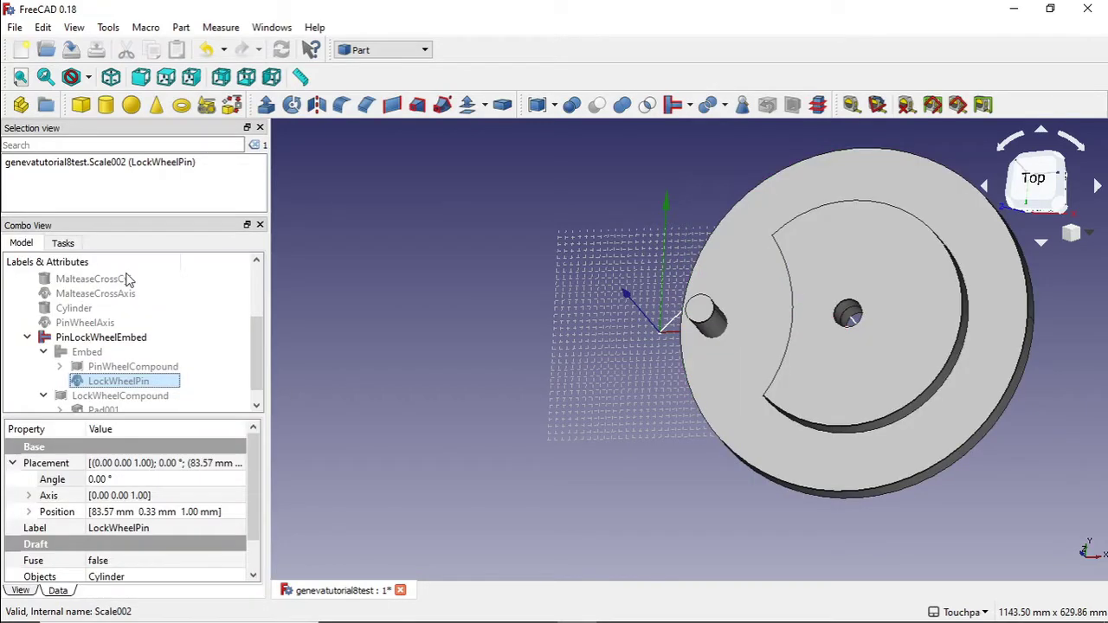
double_click(139, 367)
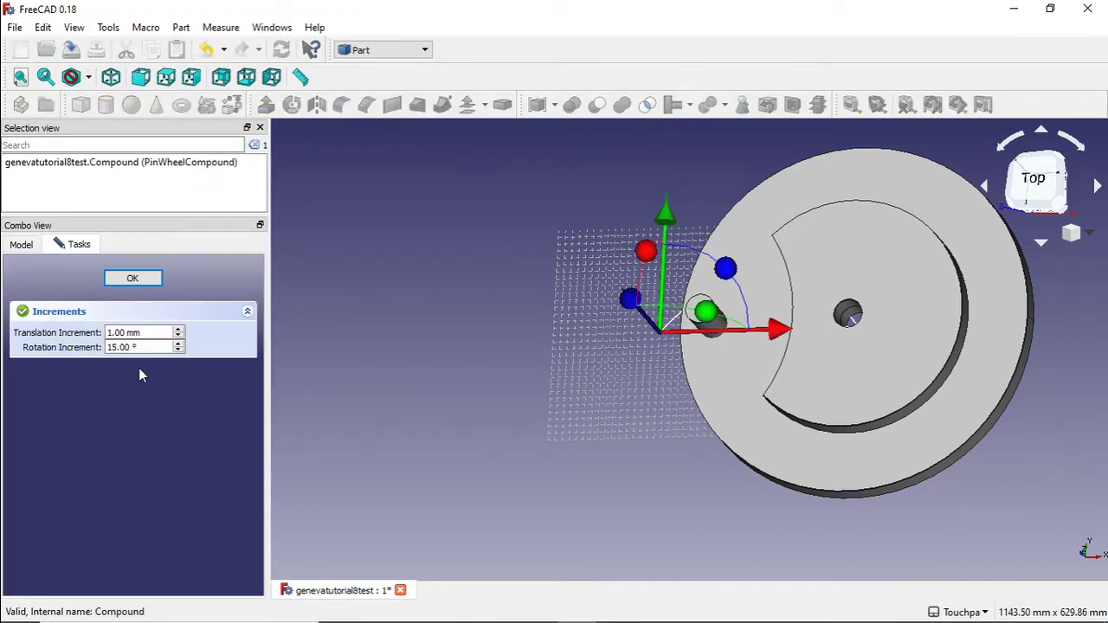
click(131, 279)
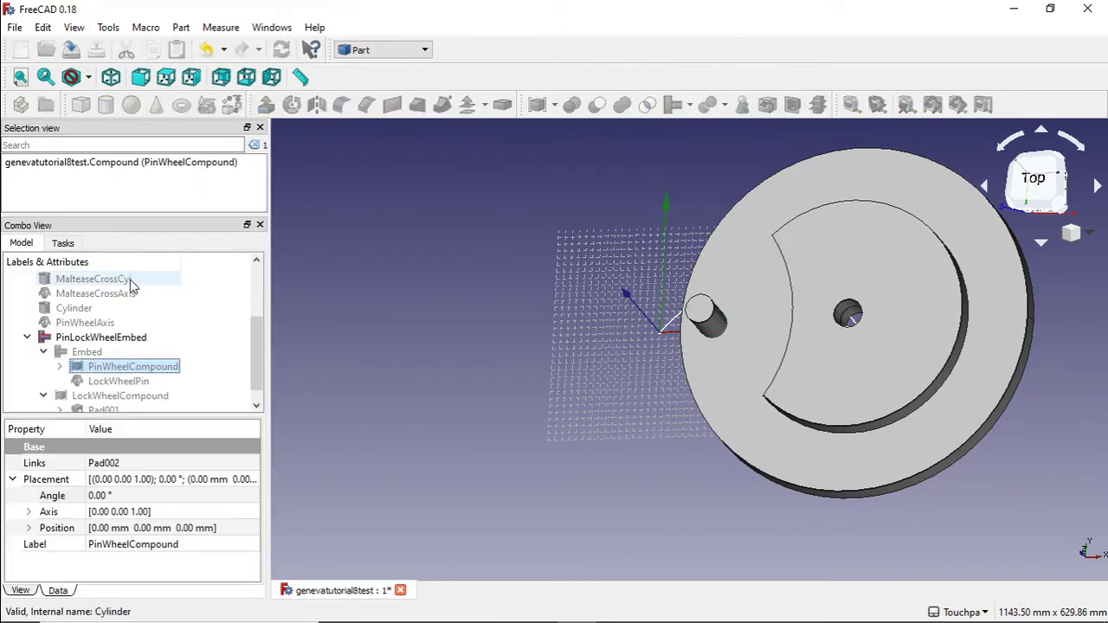
double_click(133, 396)
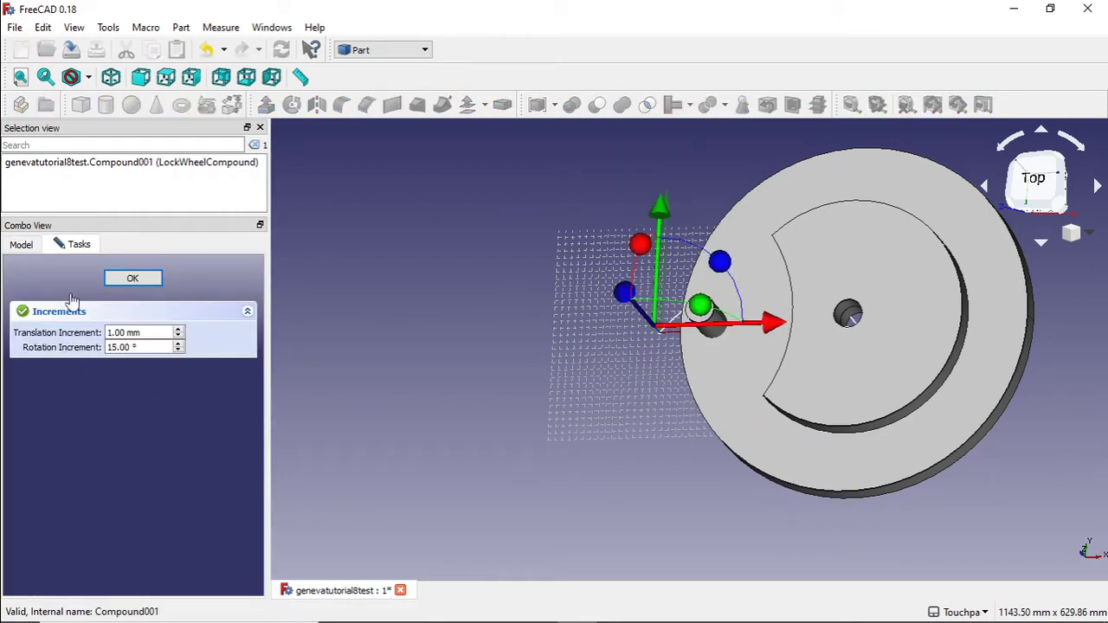
click(132, 278)
Hide the whole PinLockWheelEmbed part
scroll(257, 342, down, 1)
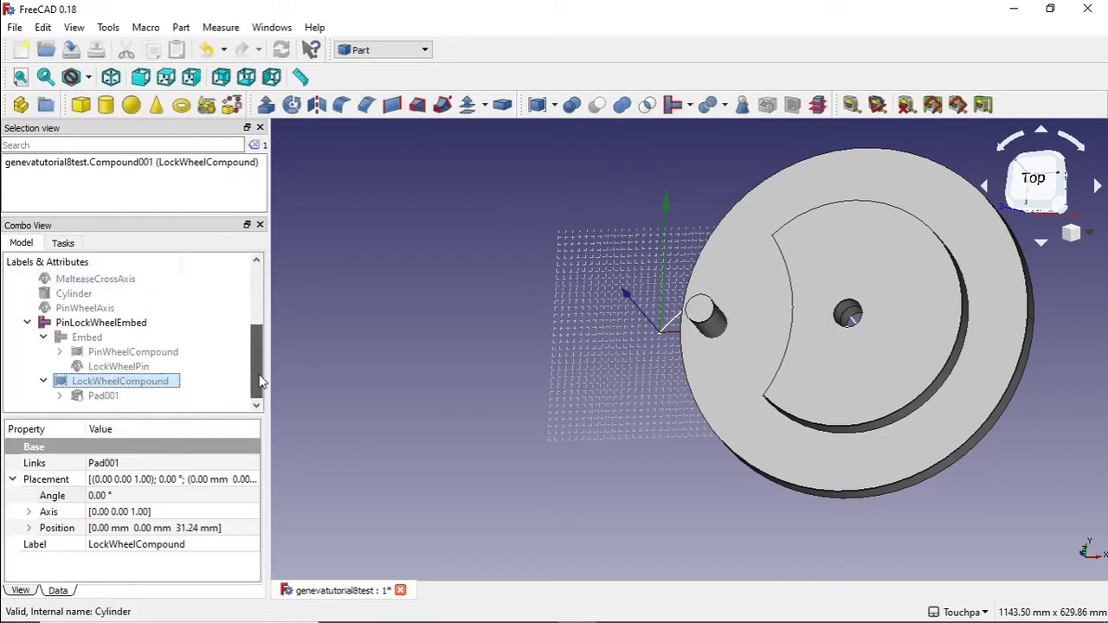
click(95, 325)
right_click(95, 332)
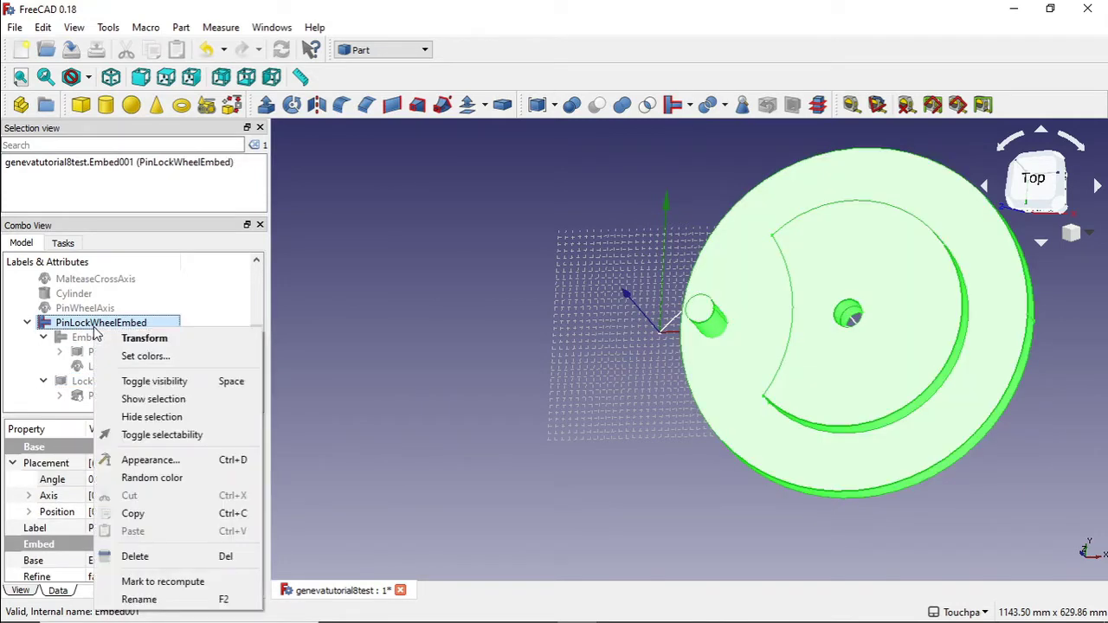
click(155, 381)
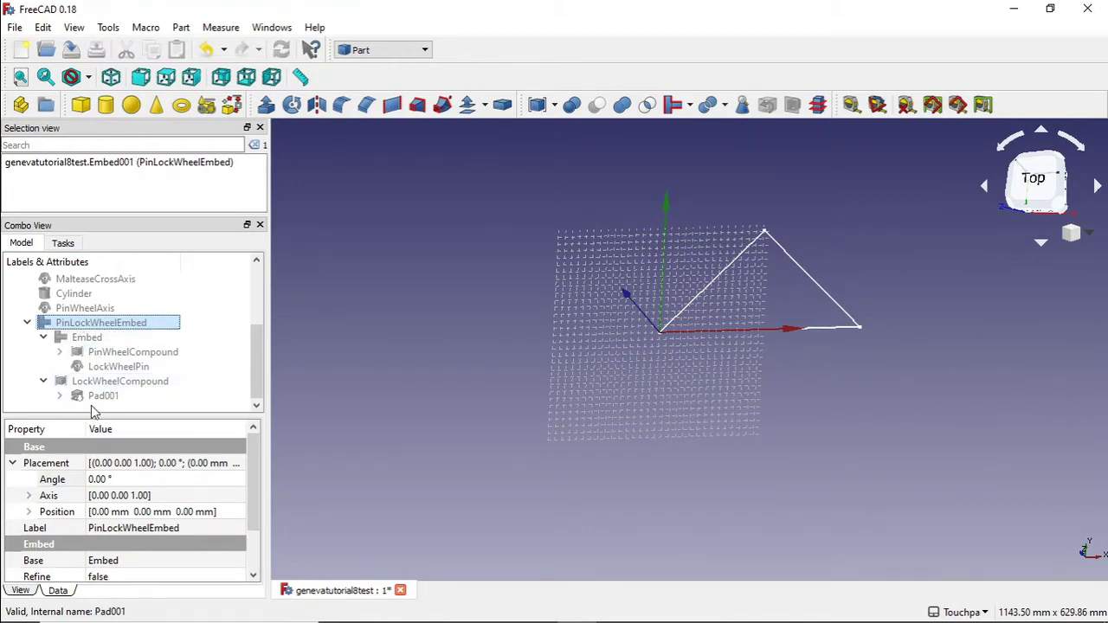
Show only the Embed object nested inside PinLockWheelEmbed
click(43, 381)
click(44, 351)
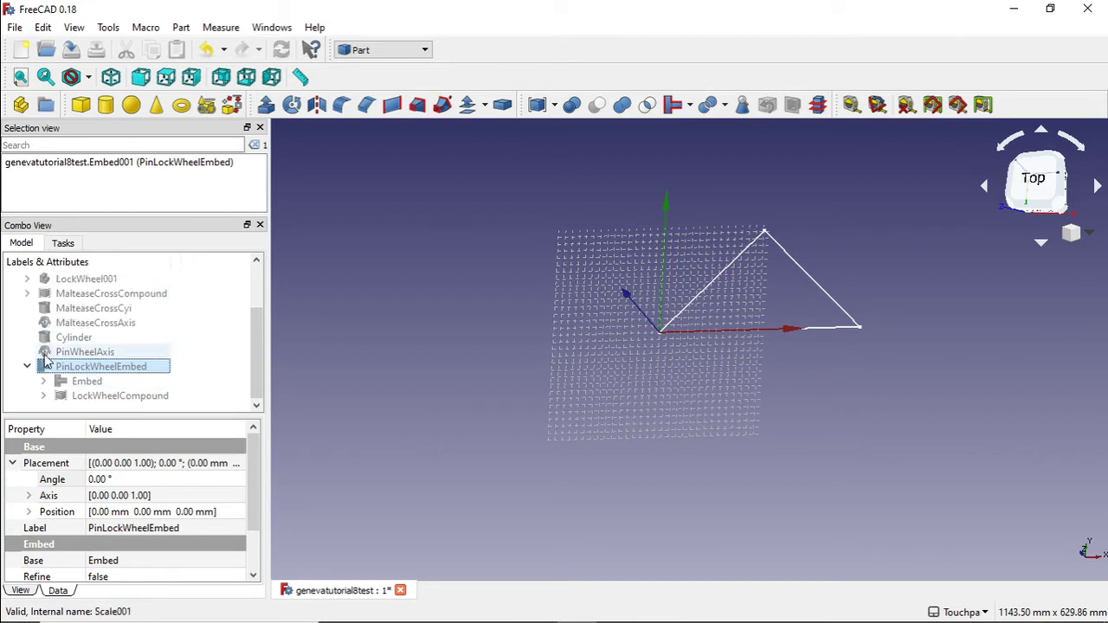
click(92, 383)
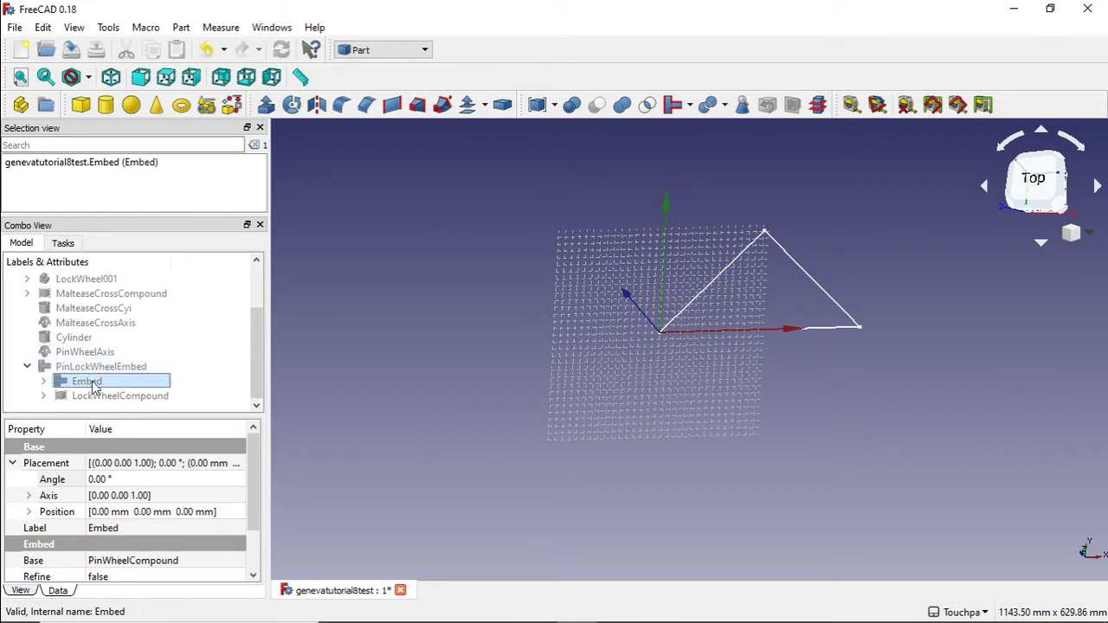
click(44, 382)
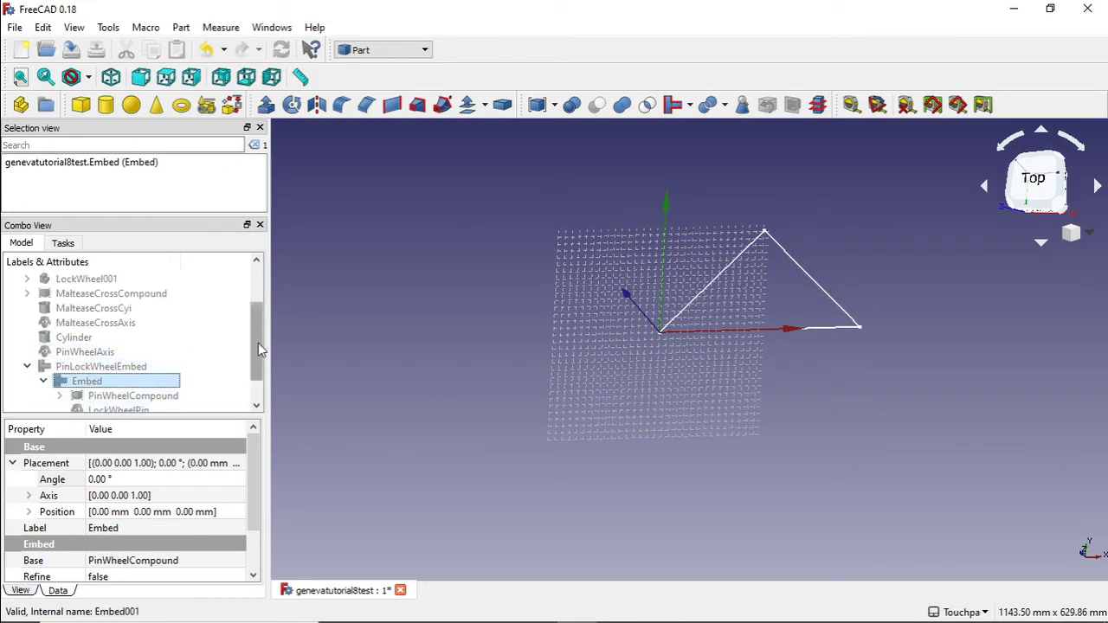
drag(258, 342, 258, 379)
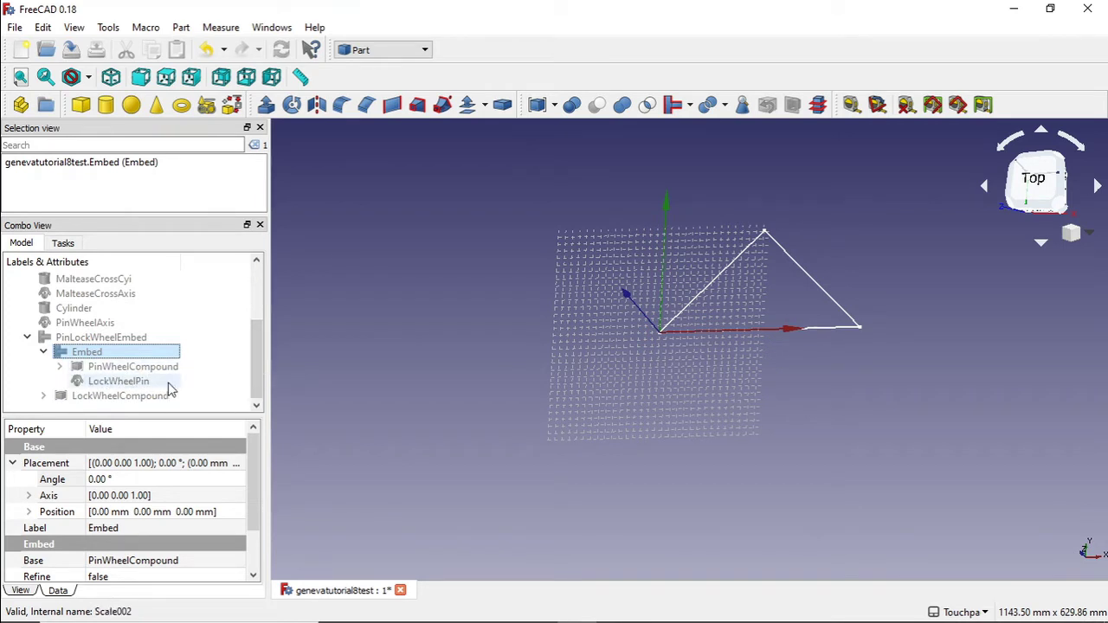
right_click(98, 362)
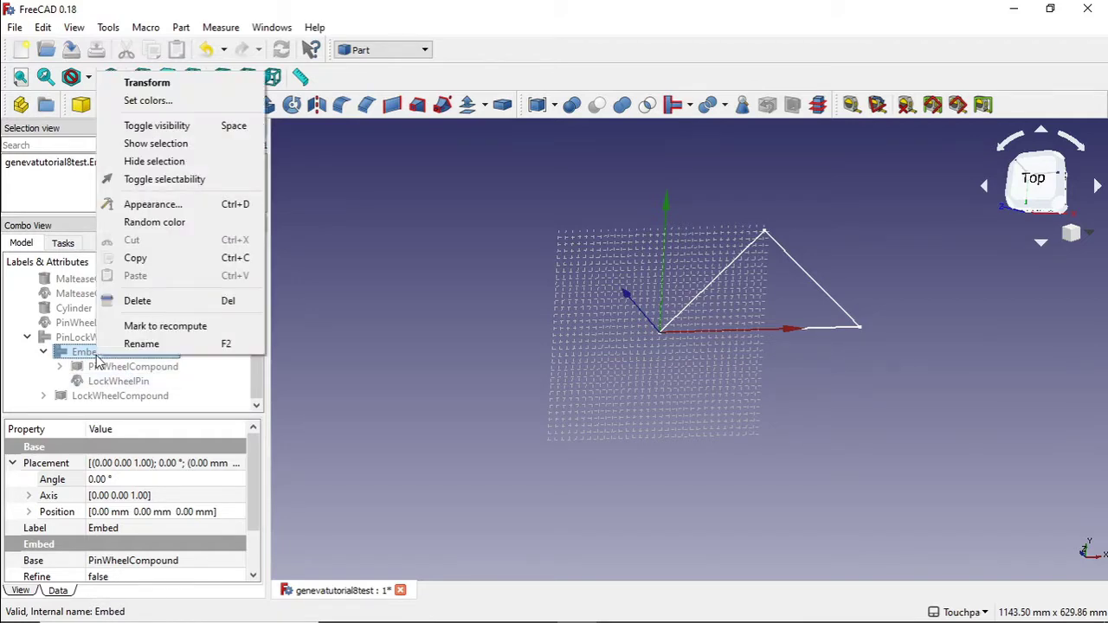
click(156, 126)
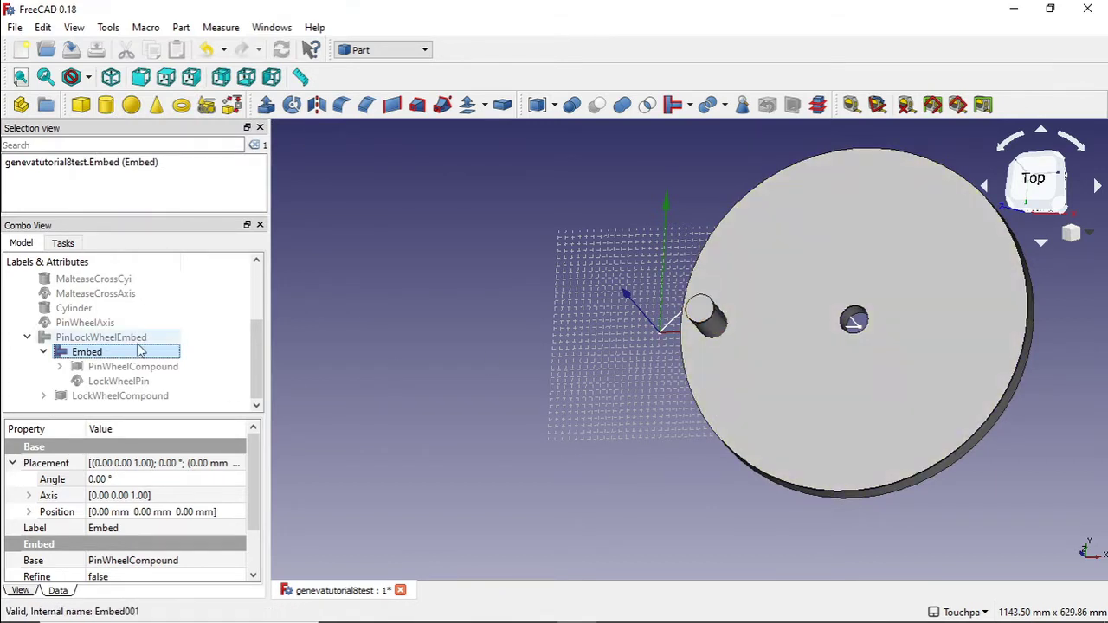
Rename the nested Embed object as PinWheelEmbed
right_click(96, 359)
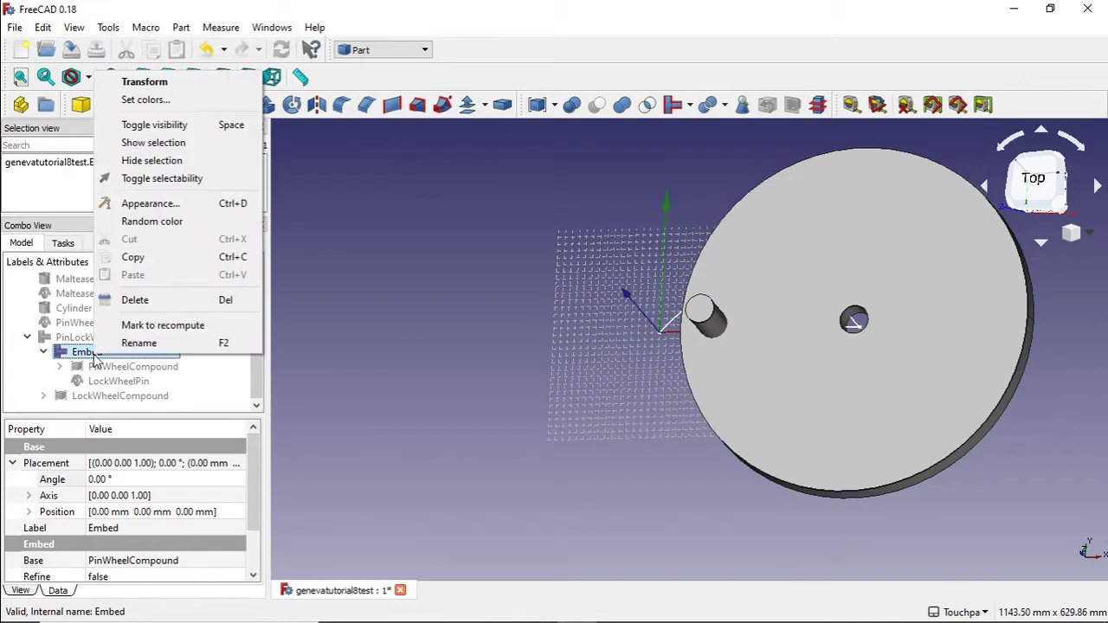
click(136, 344)
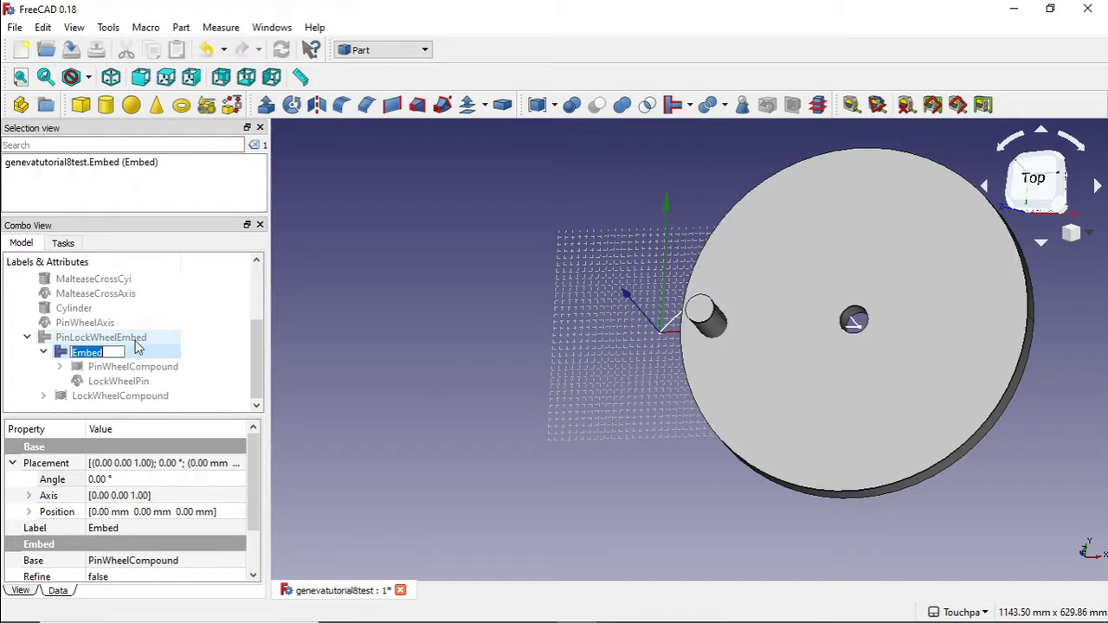
key(End)
text(PinWheel)
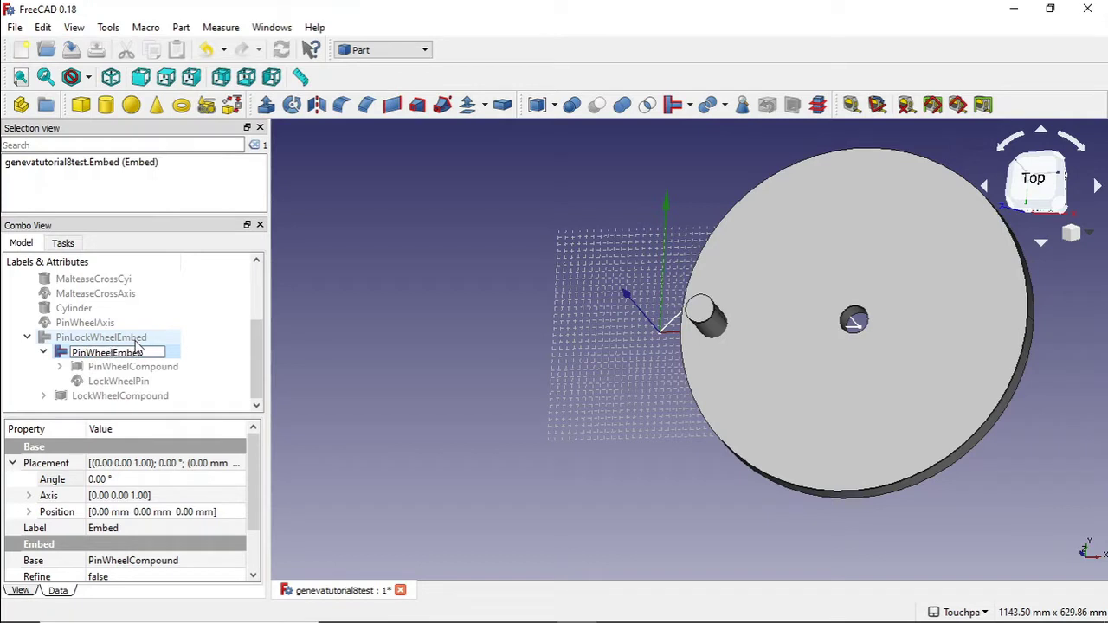
key(Return)
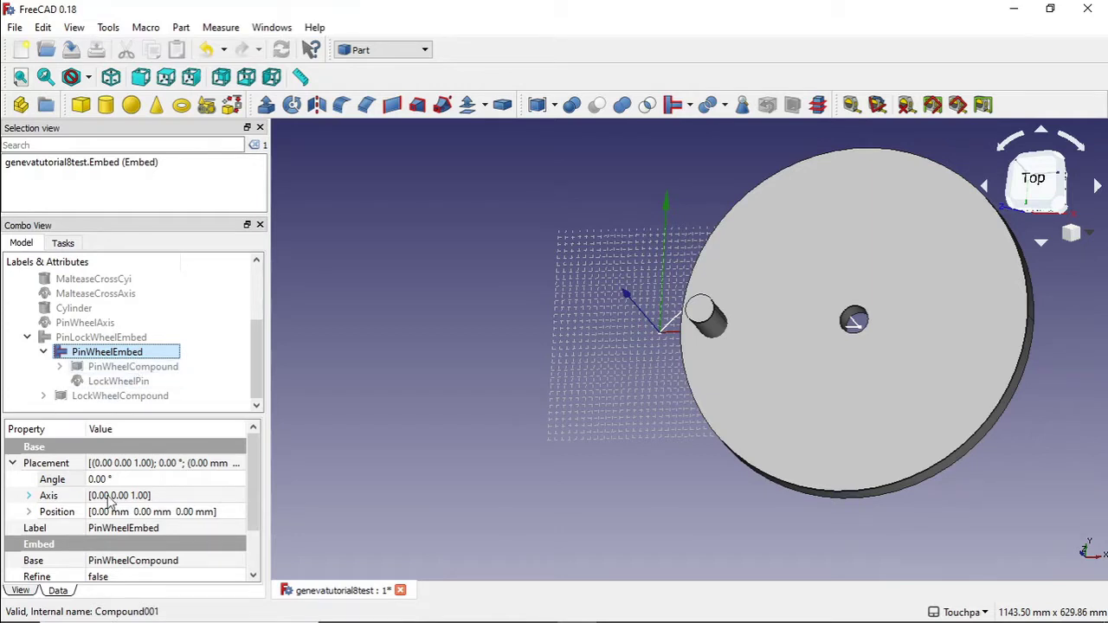
Transform PinWheelEmbed by -283 mm along the X axis in top view, centring its hole on the origin
double_click(106, 353)
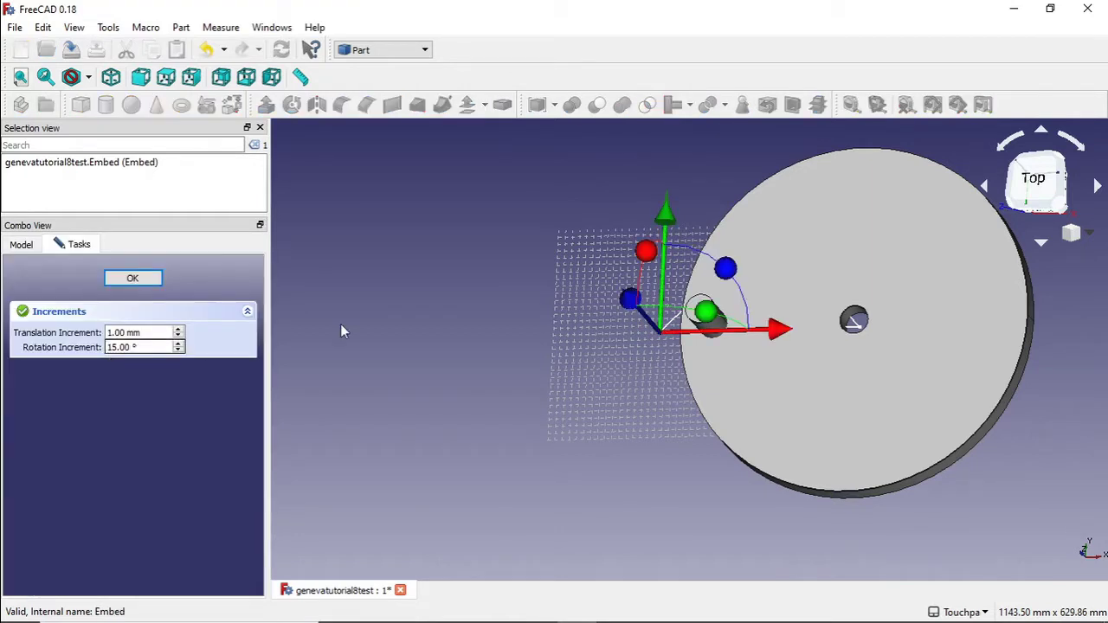
click(132, 280)
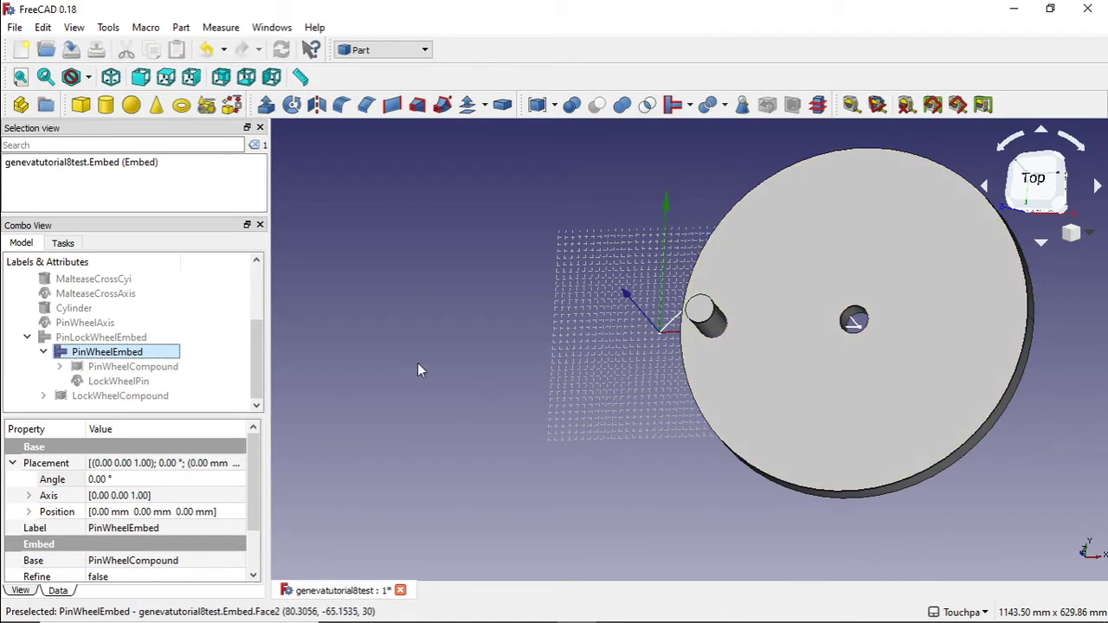
click(1040, 185)
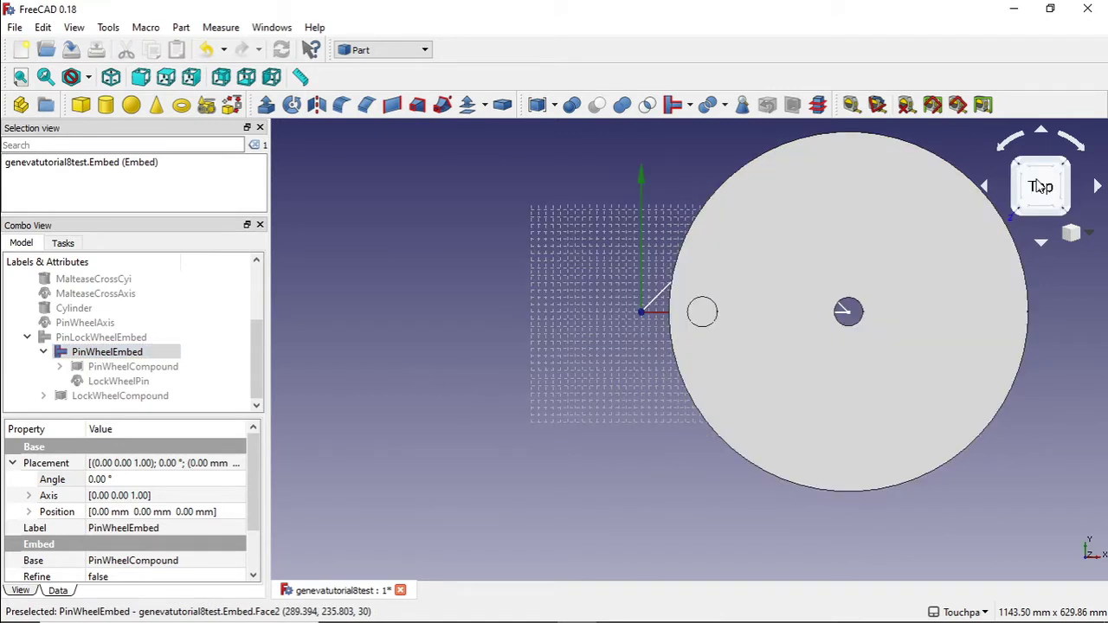
double_click(134, 353)
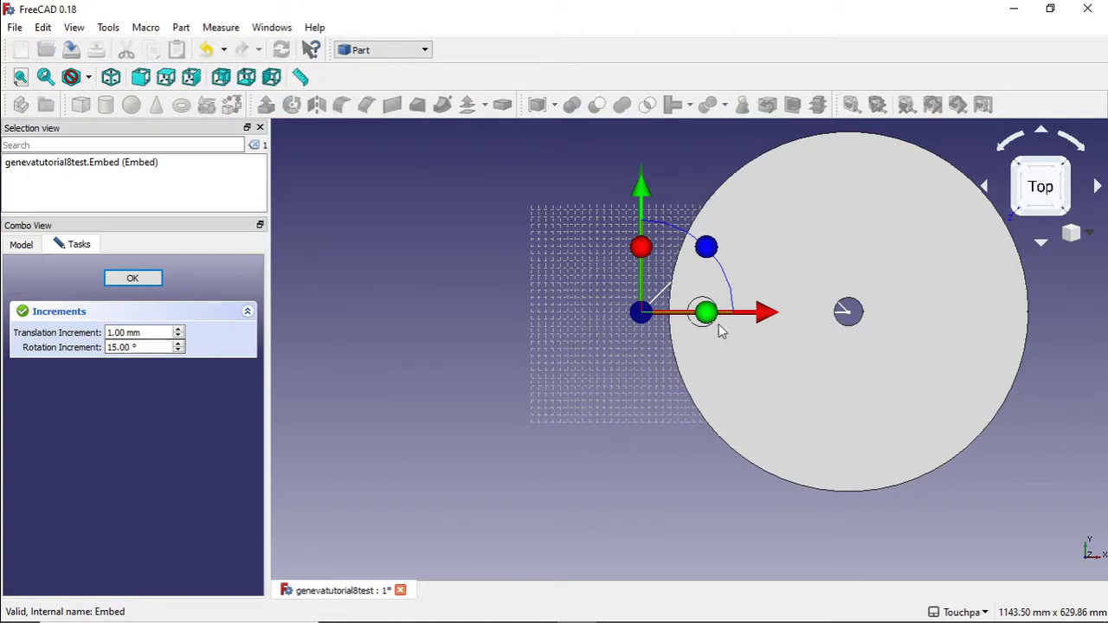
drag(768, 319, 561, 323)
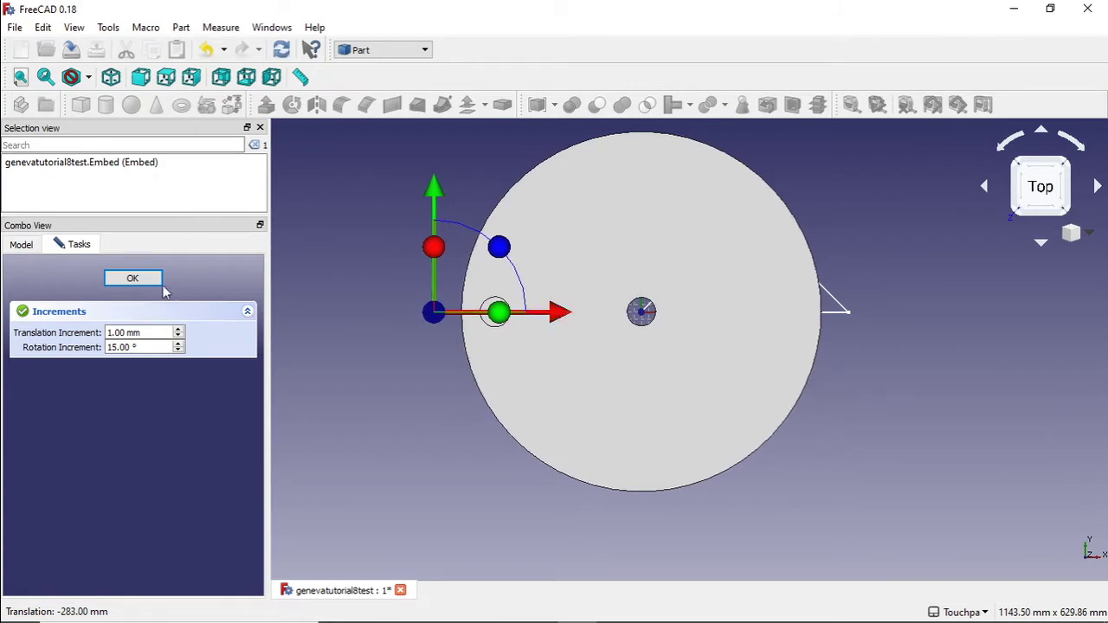
click(151, 282)
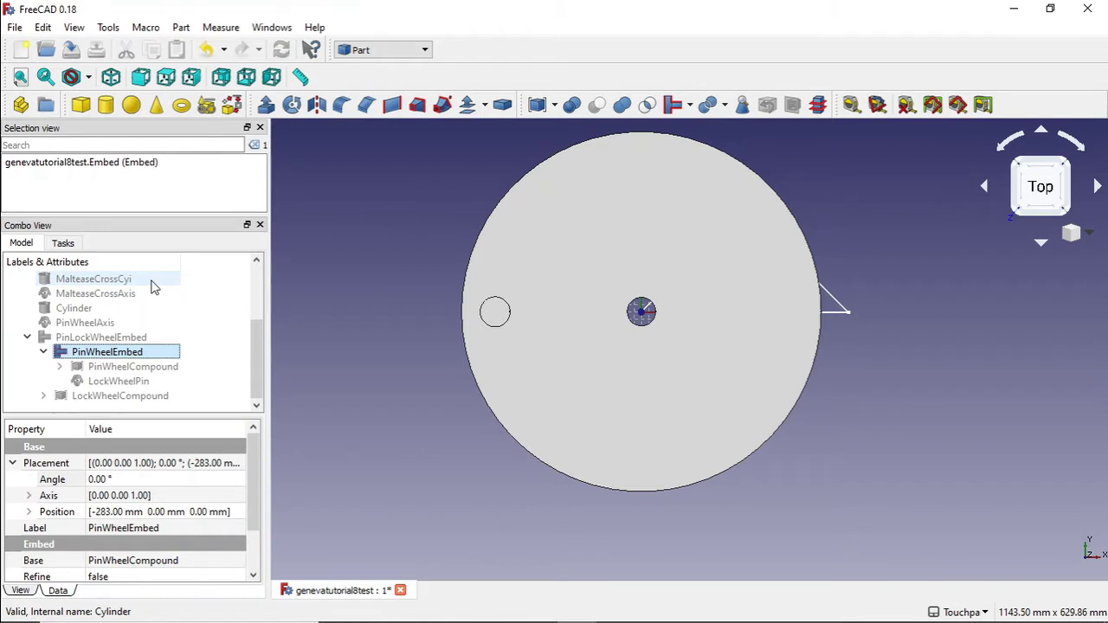
Hide PinWheelEmbed
right_click(120, 361)
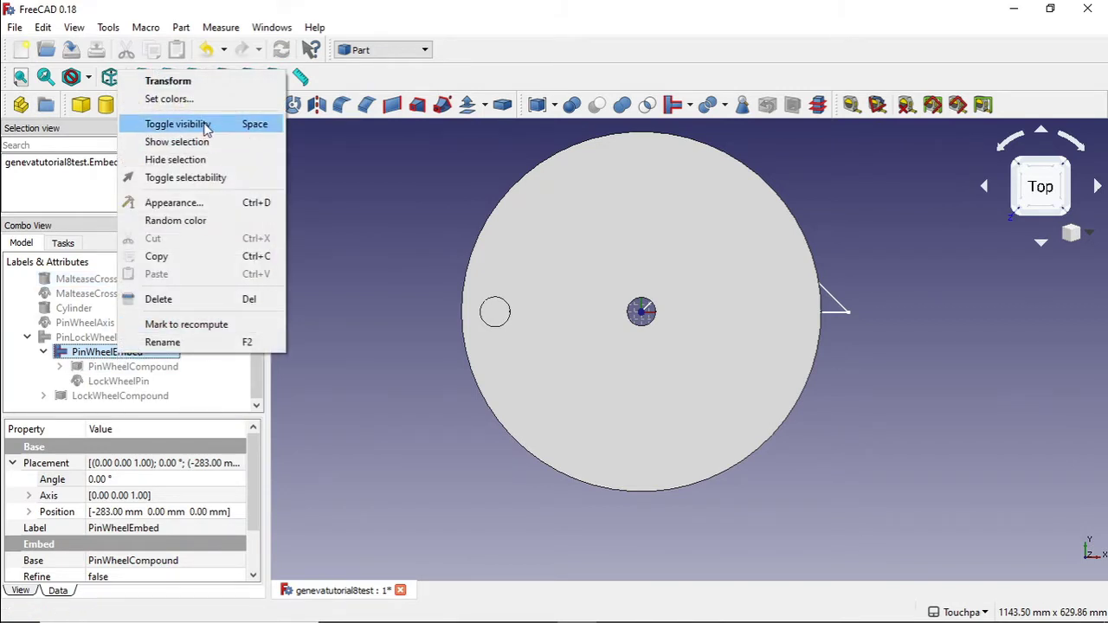